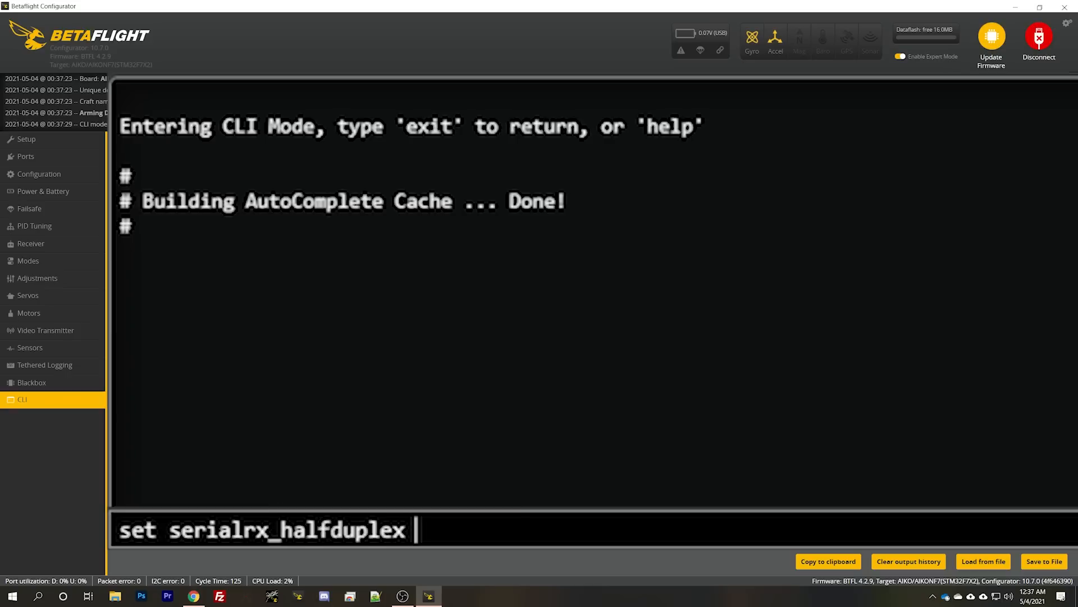
Apply the serialrx_halfduplex setting in the CLI and save the configuration to the flight controller
key("Return")
type("s")
key("Return")
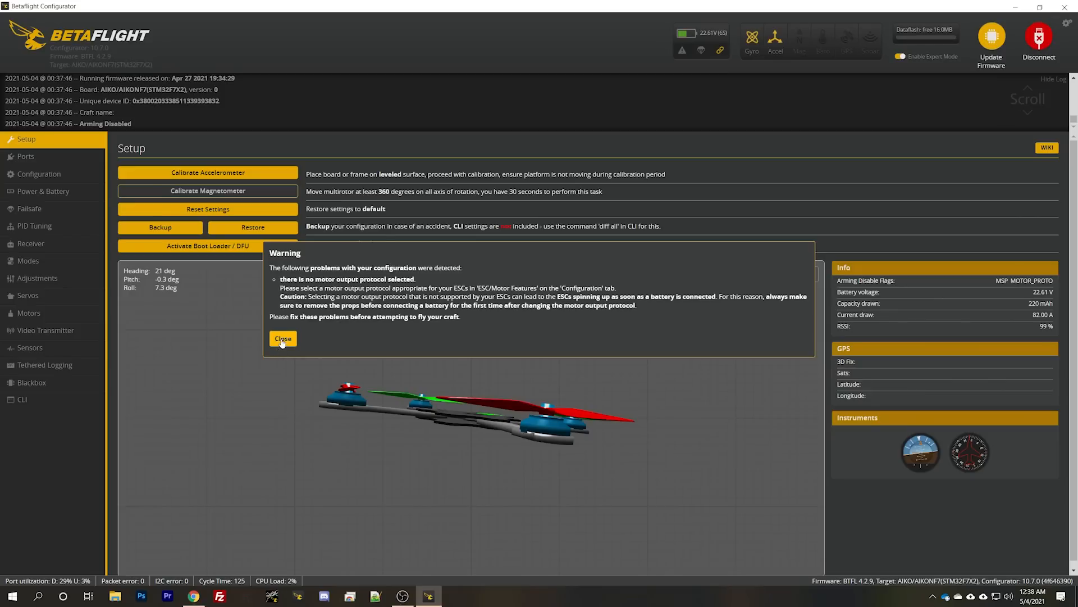
Dismiss the motor output protocol warning and view the receiver channel values
left_click(283, 340)
left_click(33, 244)
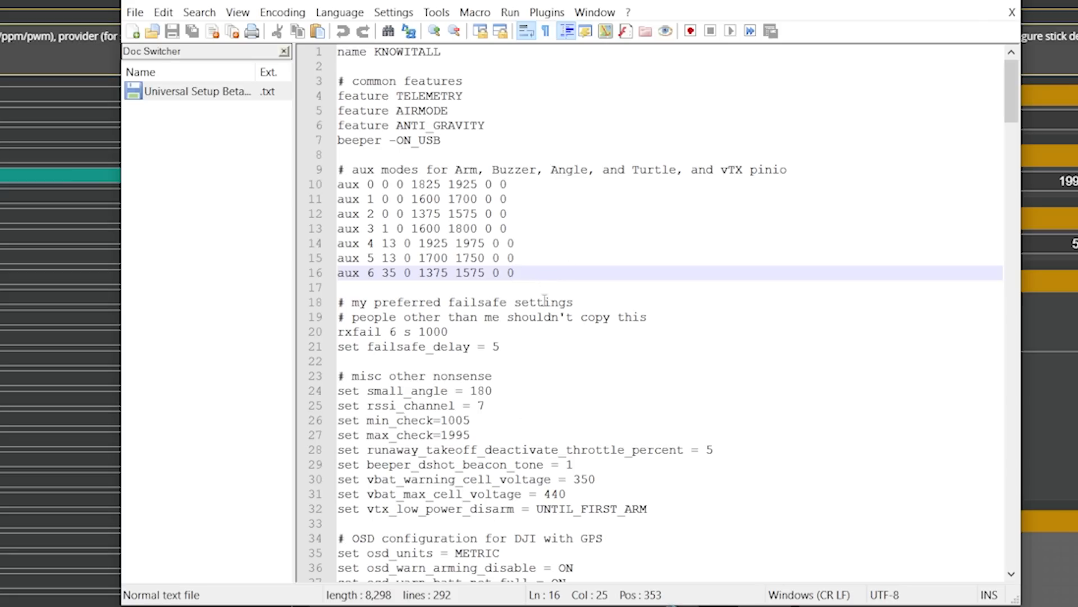
Copy the aux 0 to aux 6 mode lines from the universal setup text file and run them in the Betaflight CLI
left_click_drag(537, 274, 338, 184)
right_click(409, 206)
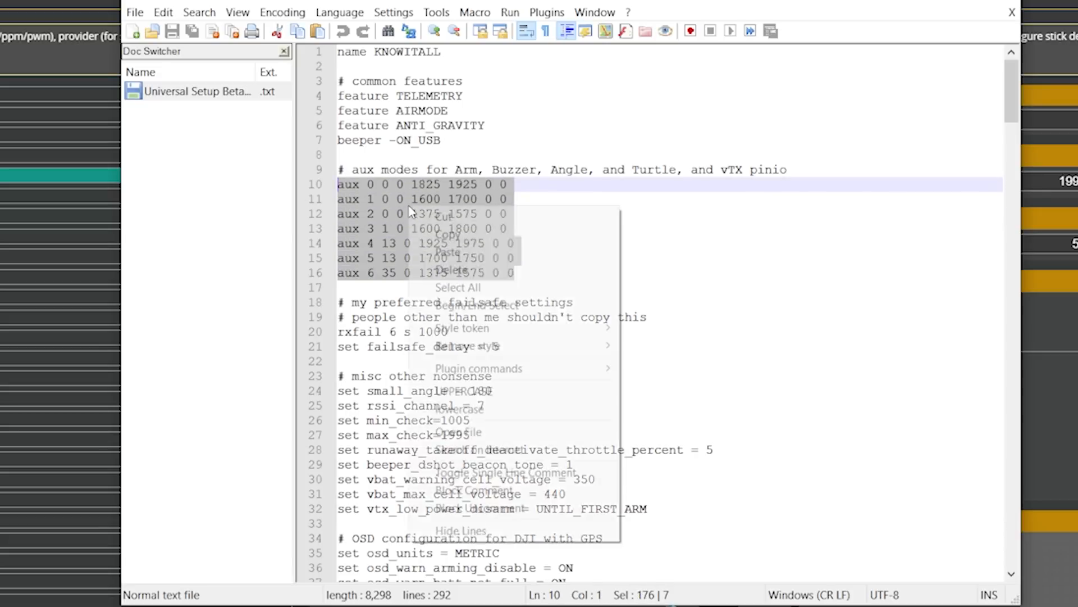
left_click(420, 235)
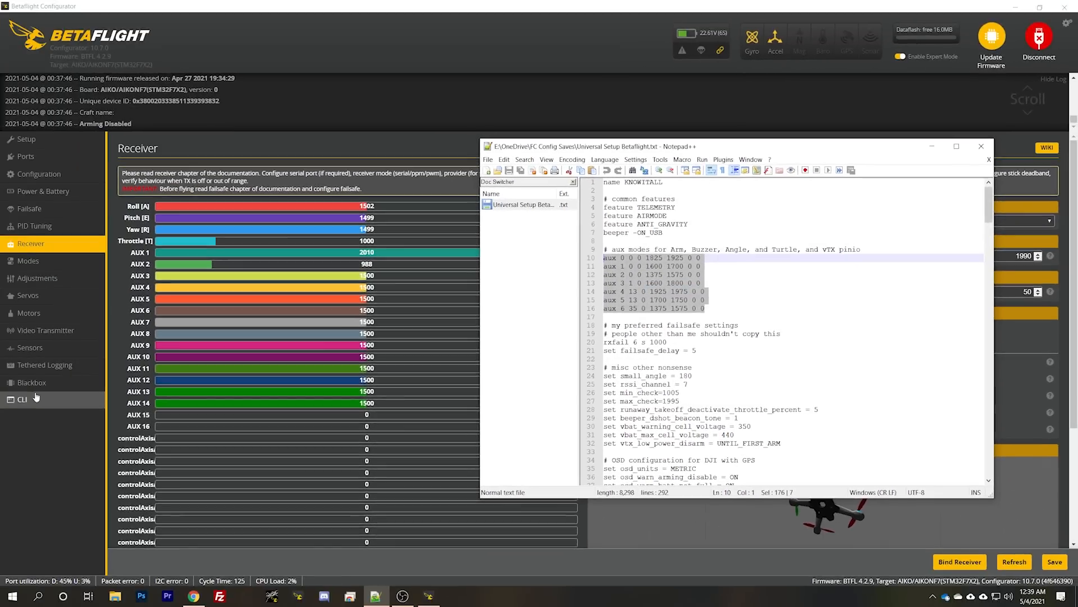
left_click(35, 398)
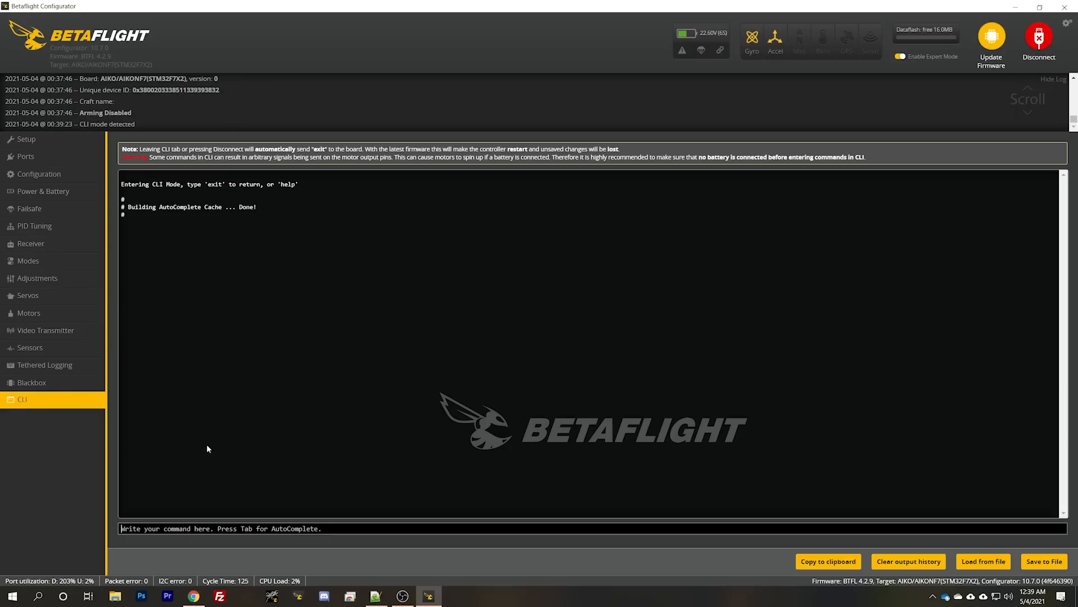
right_click(289, 530)
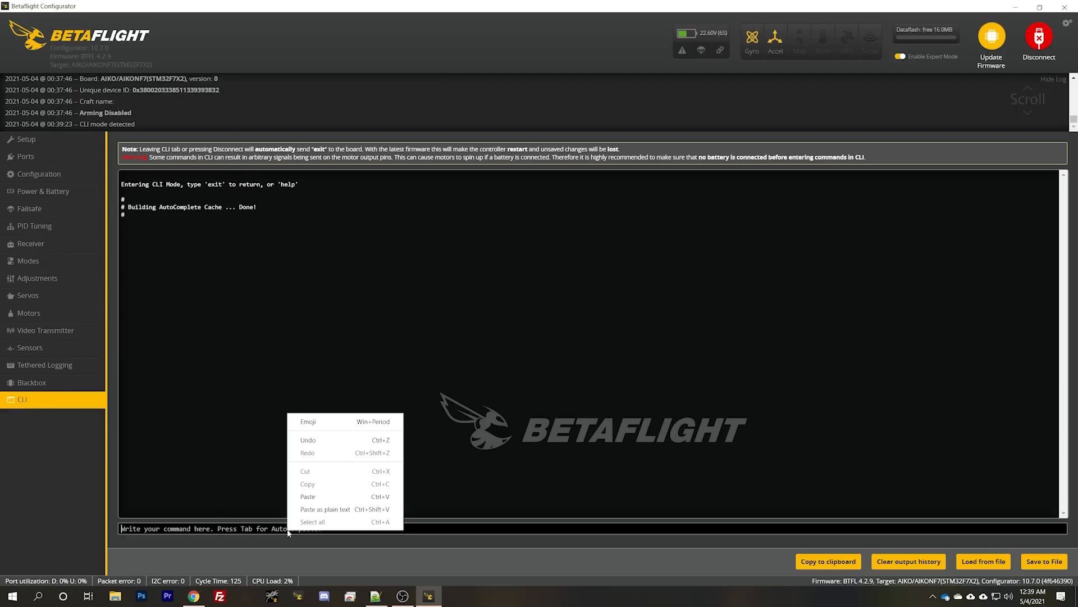
left_click(318, 498)
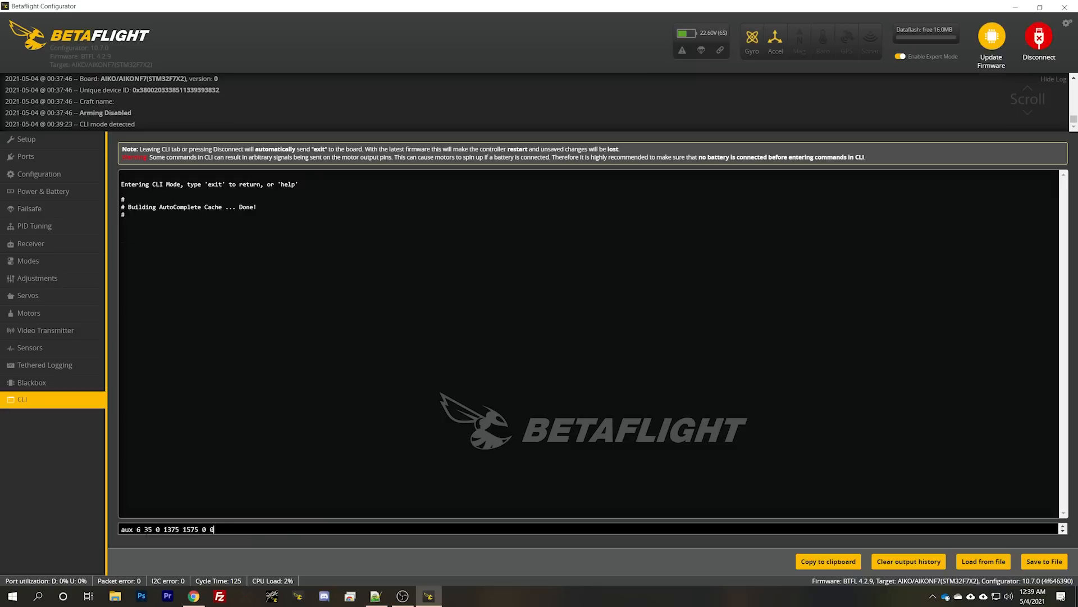
key("Return")
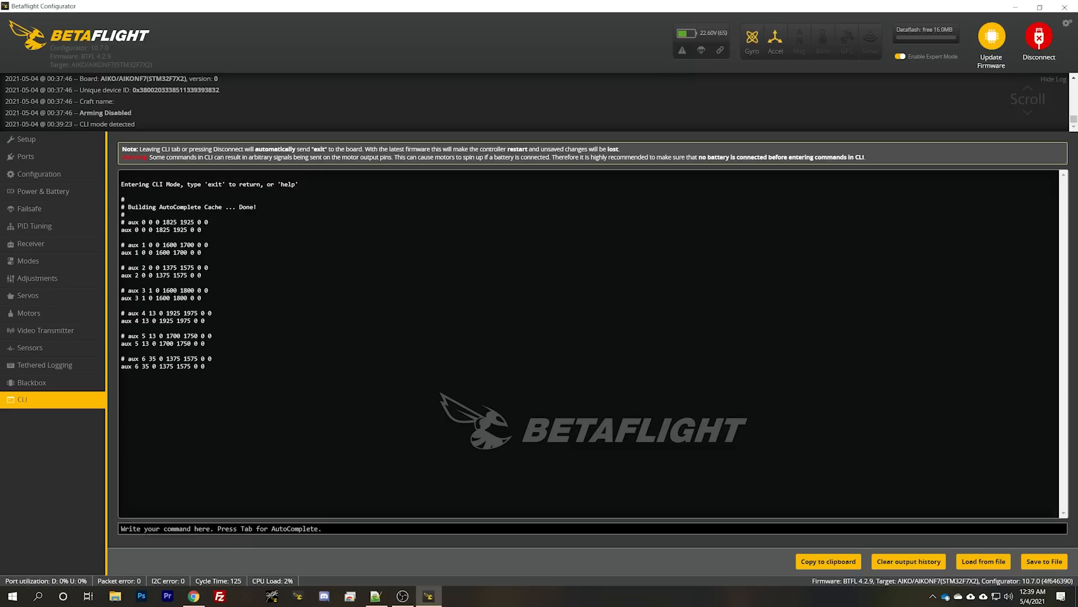
Switch to Notepad++ and copy the whole "OSD configuration for Analog" block, from osd_warn_arming_disable through osd_stat_min_rssi_dbm
key("alt+Tab")
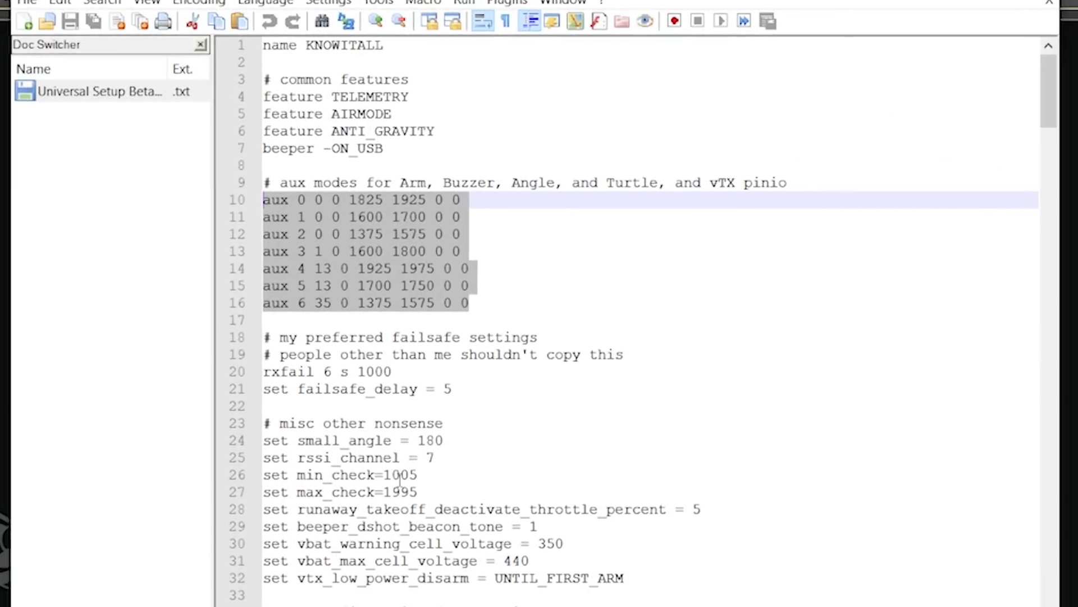
scroll(708, 360, "down", 1)
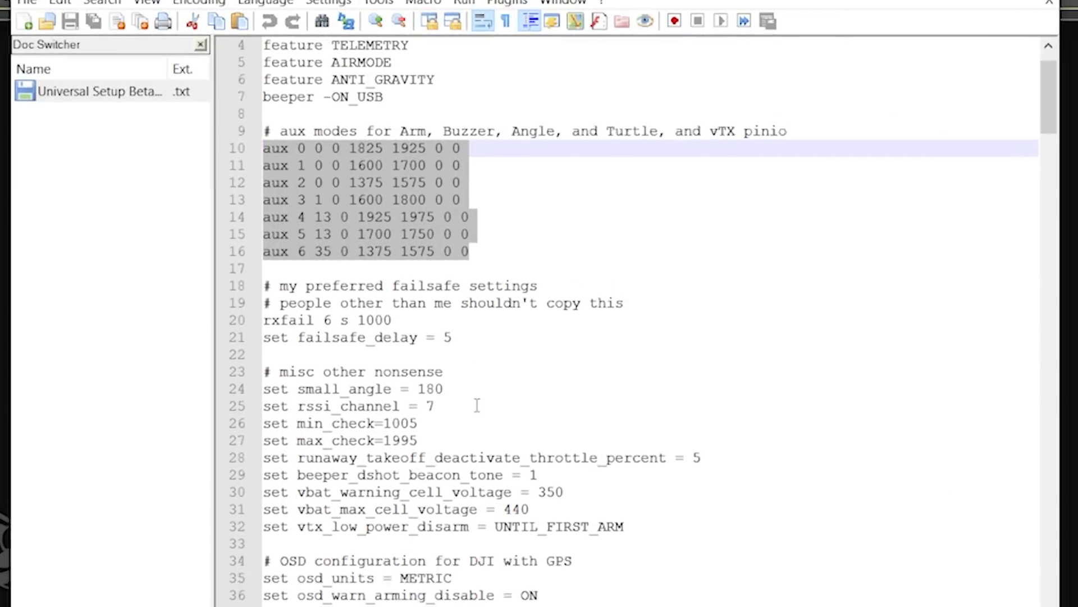
scroll(477, 405, "down", 7)
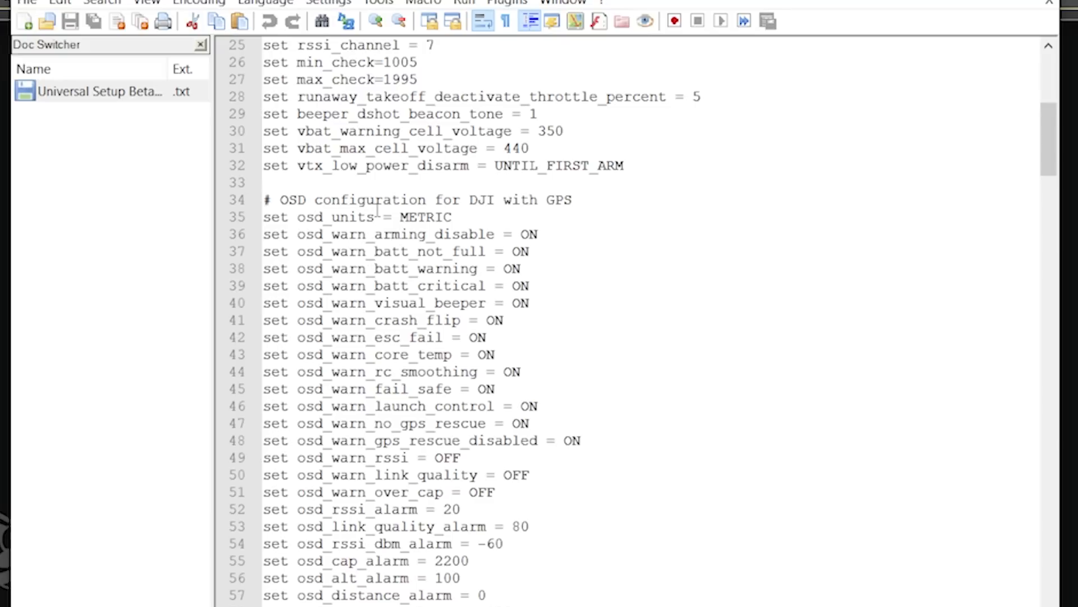
scroll(378, 209, "down", 20)
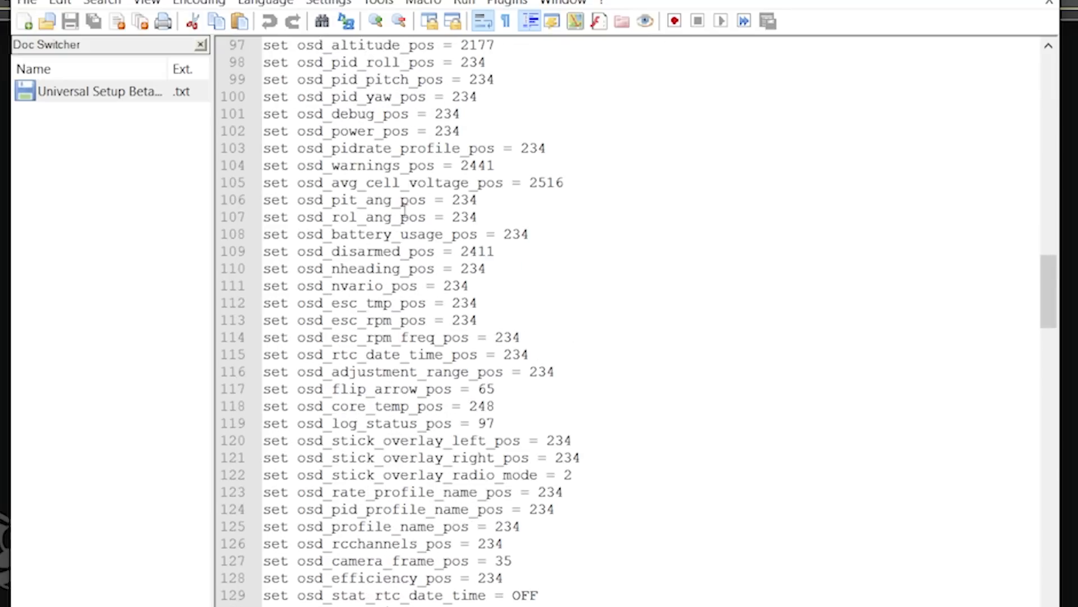
scroll(405, 213, "down", 18)
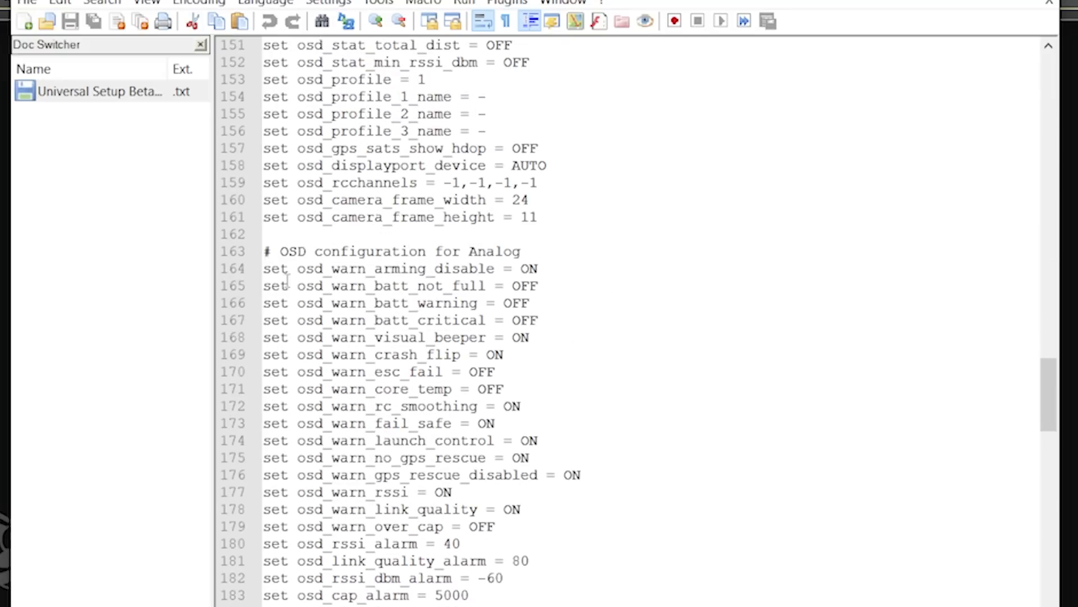
left_click(265, 268)
scroll(467, 312, "down", 20)
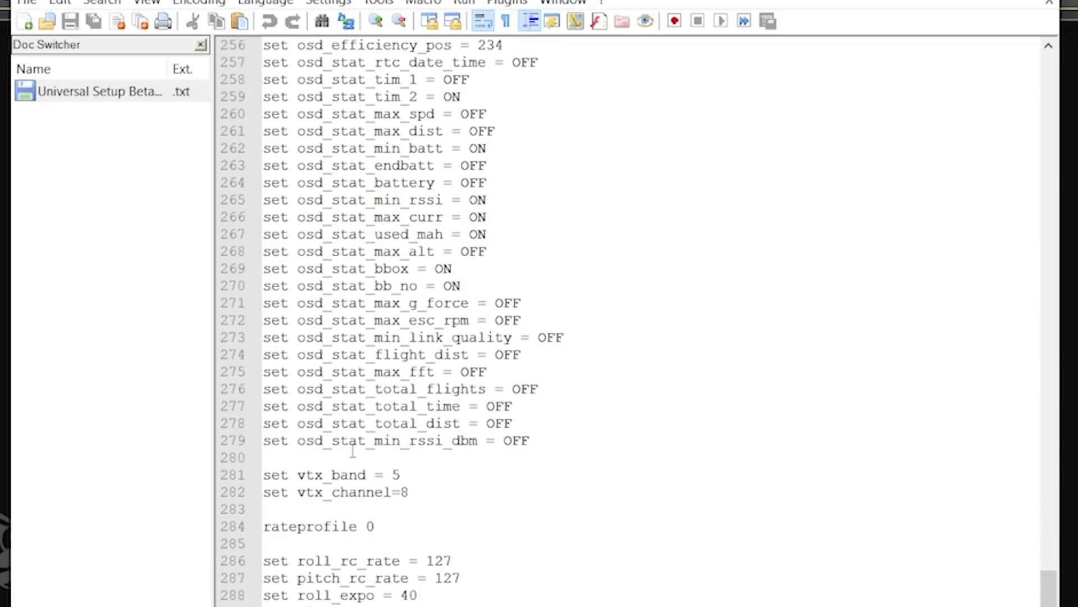
left_click(552, 442, "shift")
right_click(352, 426)
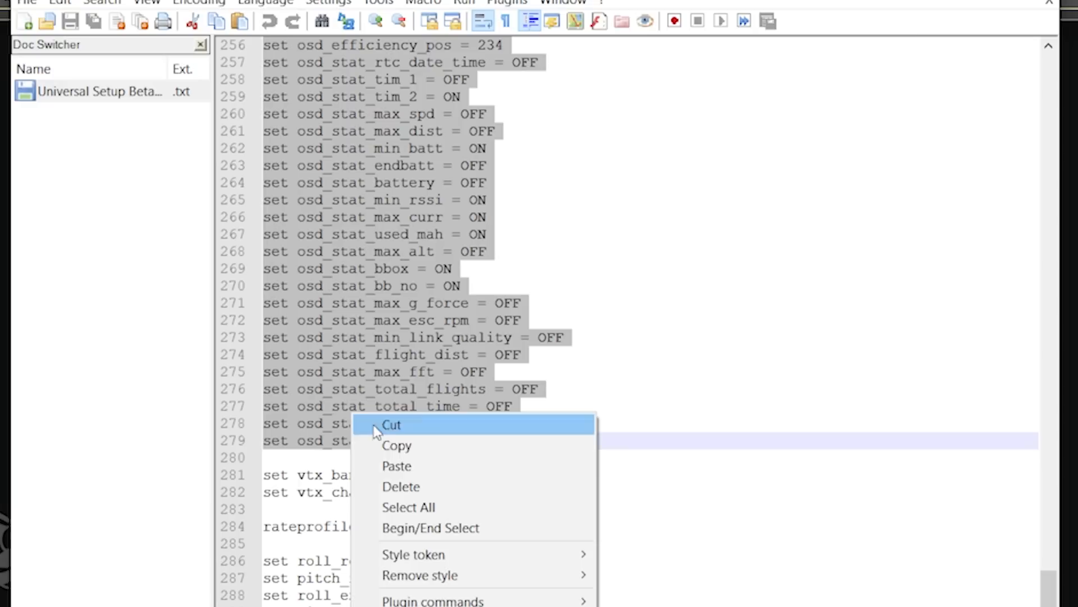
left_click(370, 442)
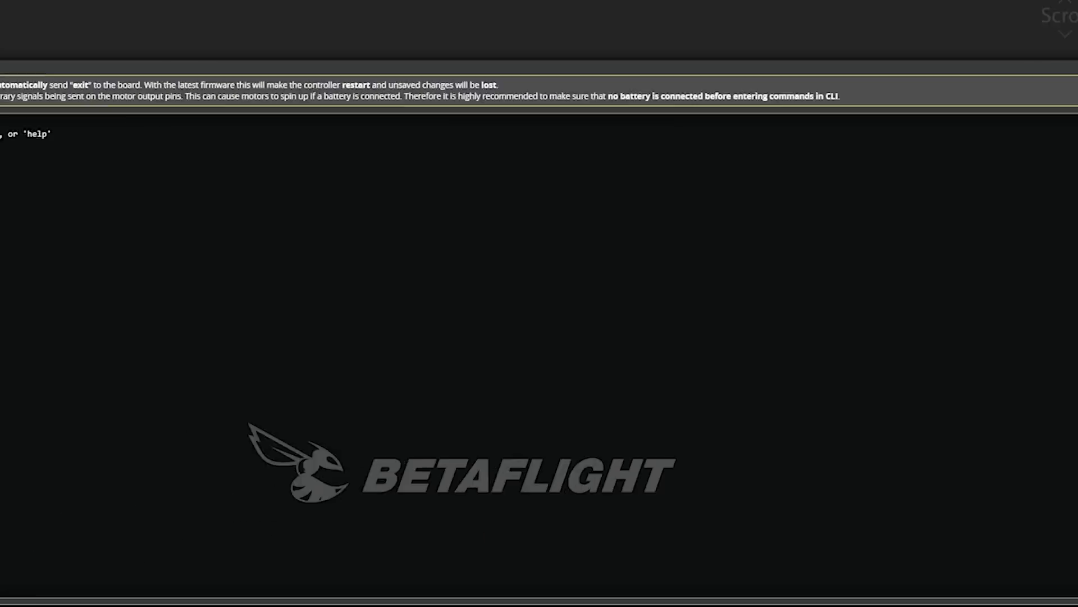
Paste the copied analog OSD settings into the Betaflight CLI and run them
right_click(309, 531)
left_click(329, 498)
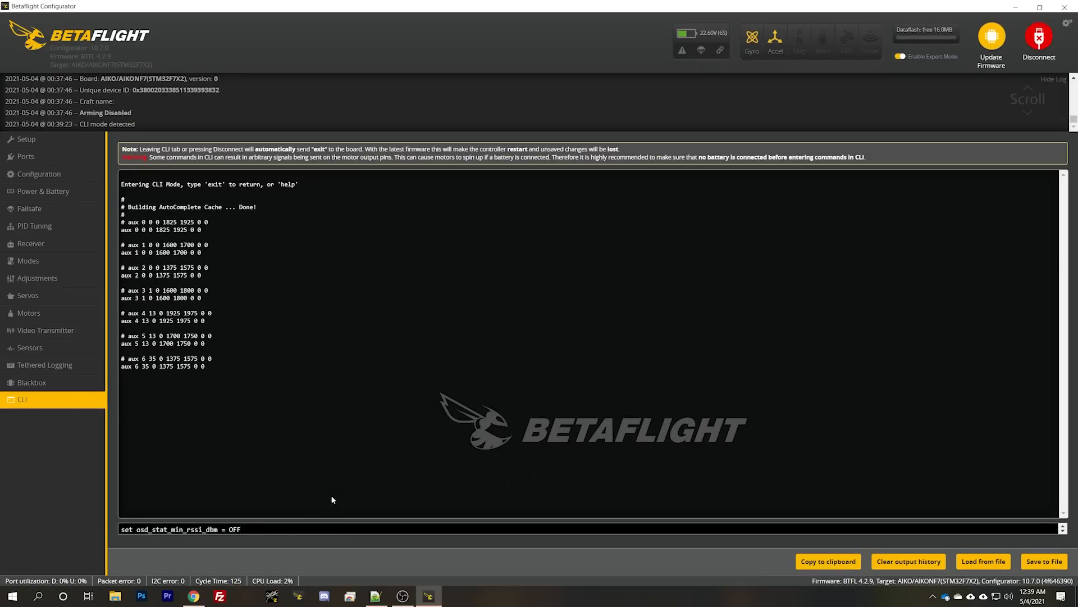
key("Return")
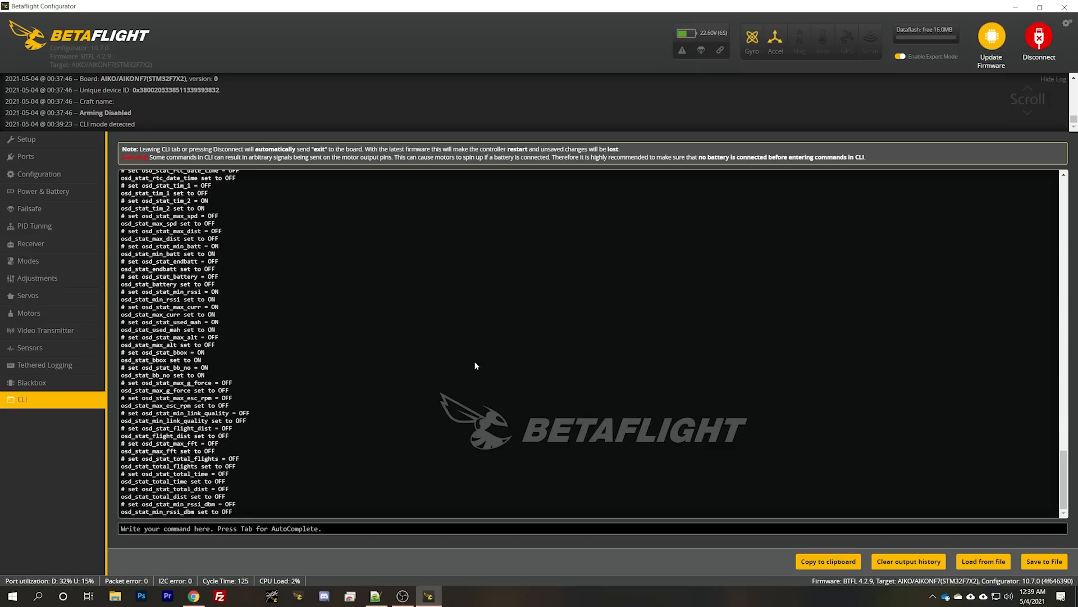
Switch to Notepad++ and highlight the rate settings from roll_rc_rate to yaw_srate
key("alt+Tab")
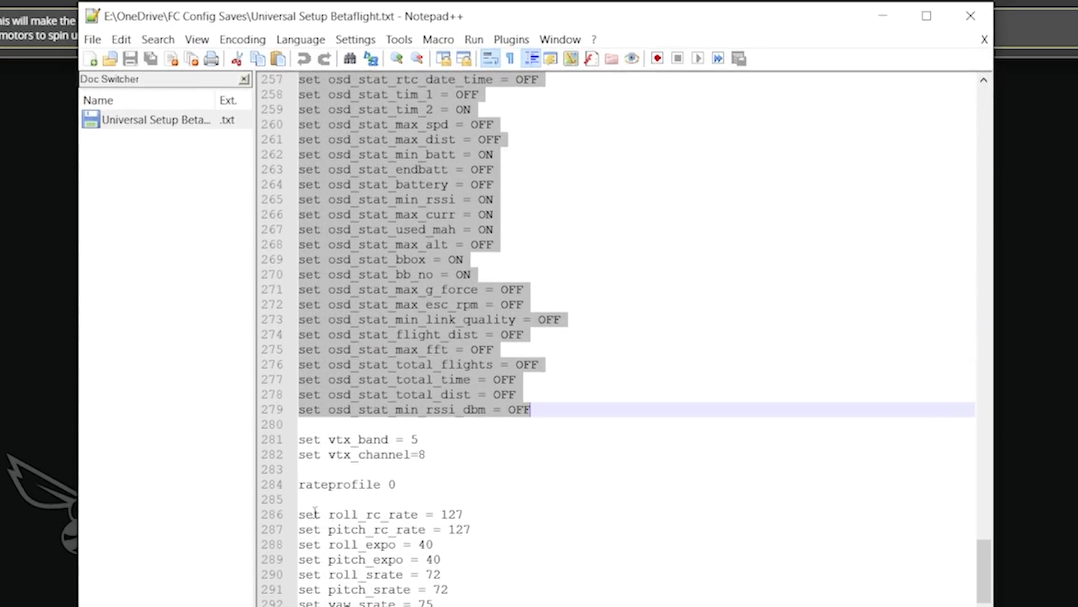
left_click_drag(313, 514, 433, 602)
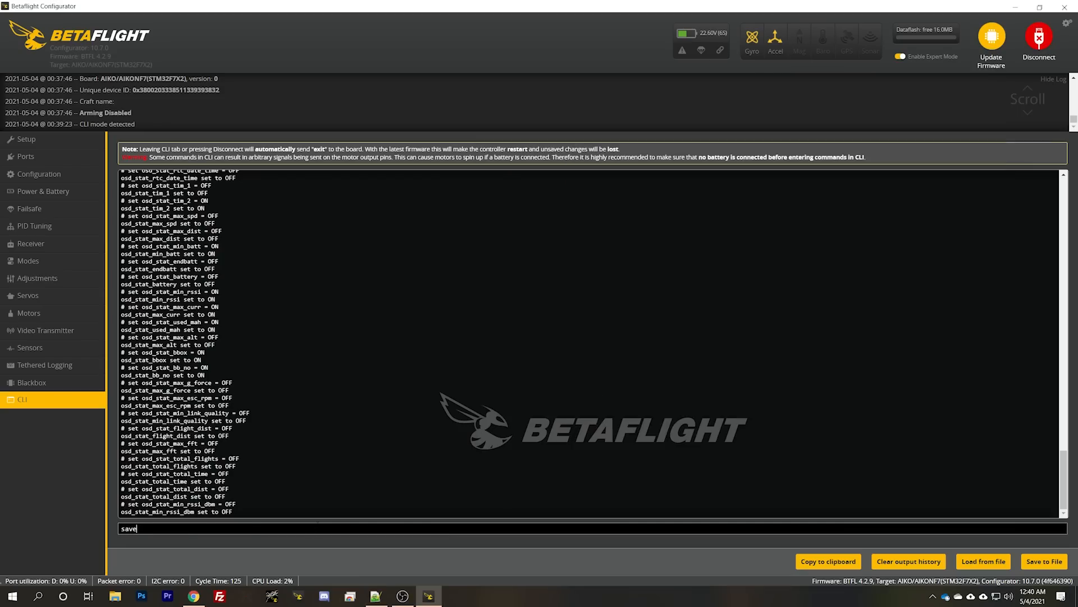
Run save in the Betaflight CLI and review the Arm, Angle and Beeper mode ranges
key("Return")
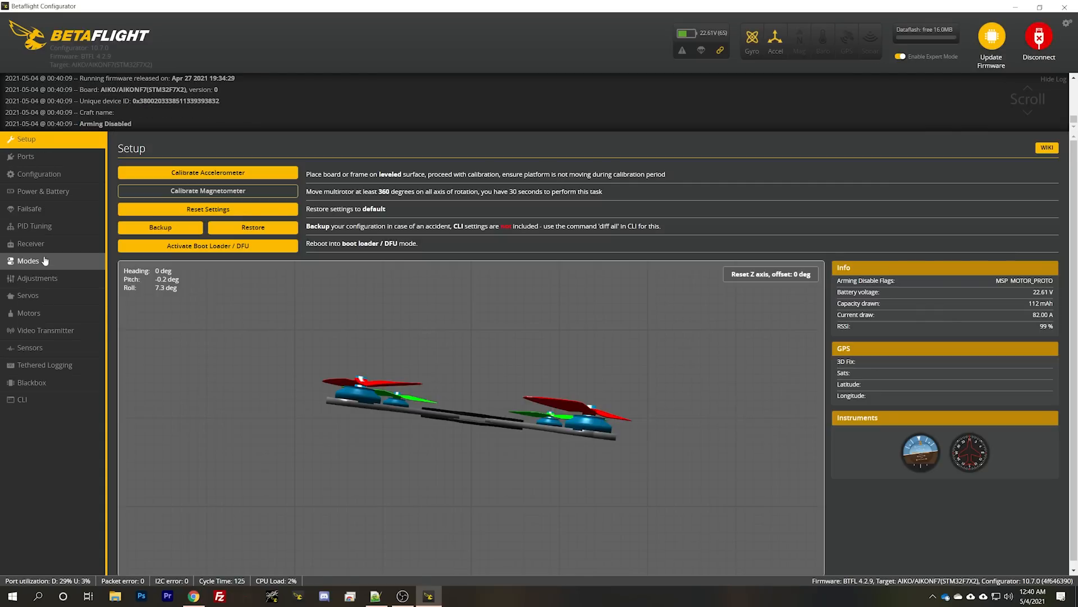
left_click(47, 265)
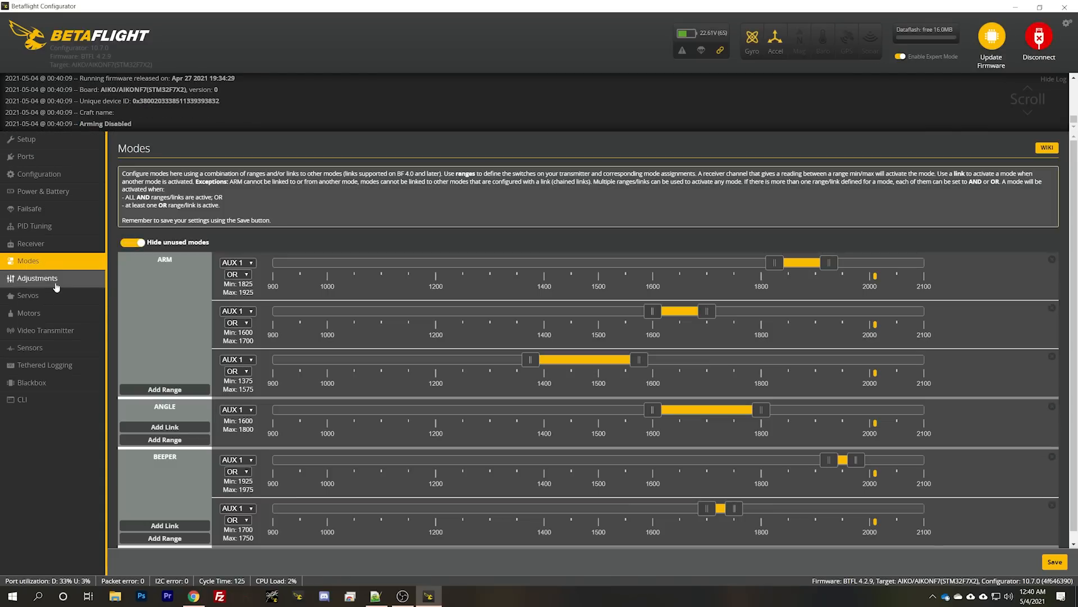
scroll(272, 349, "down", 1)
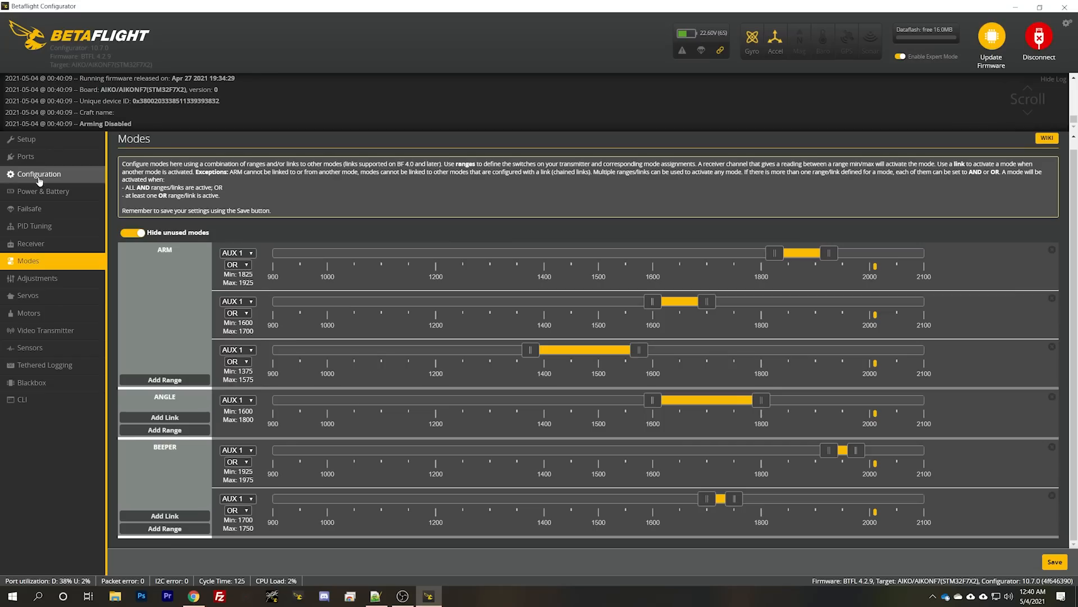
Set the ESC/Motor protocol to DSHOT600 in the configuration and enable Bidirectional DShot
left_click(38, 174)
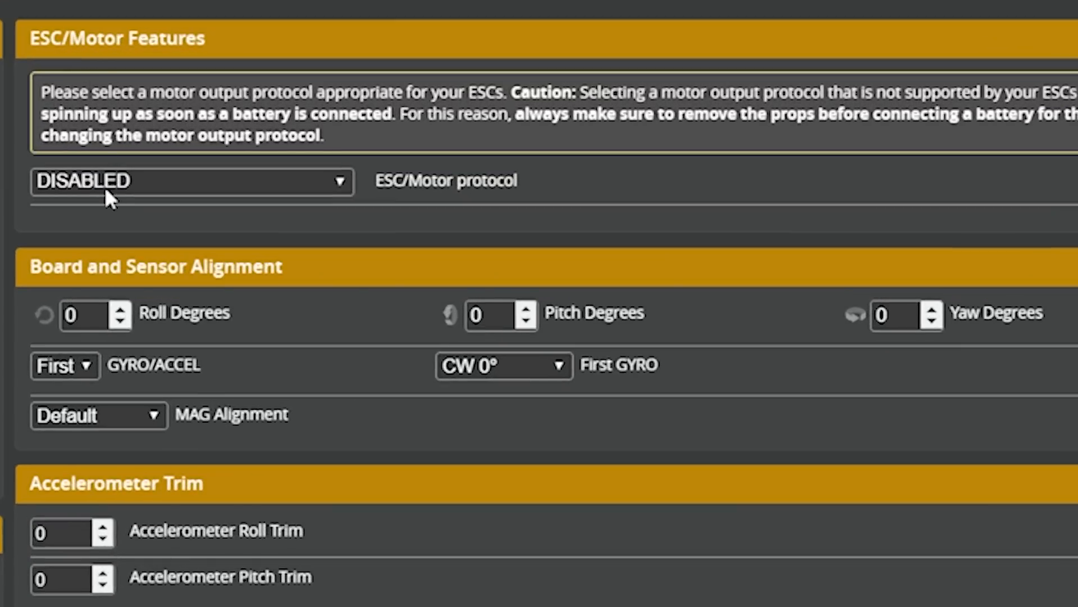
left_click(106, 187)
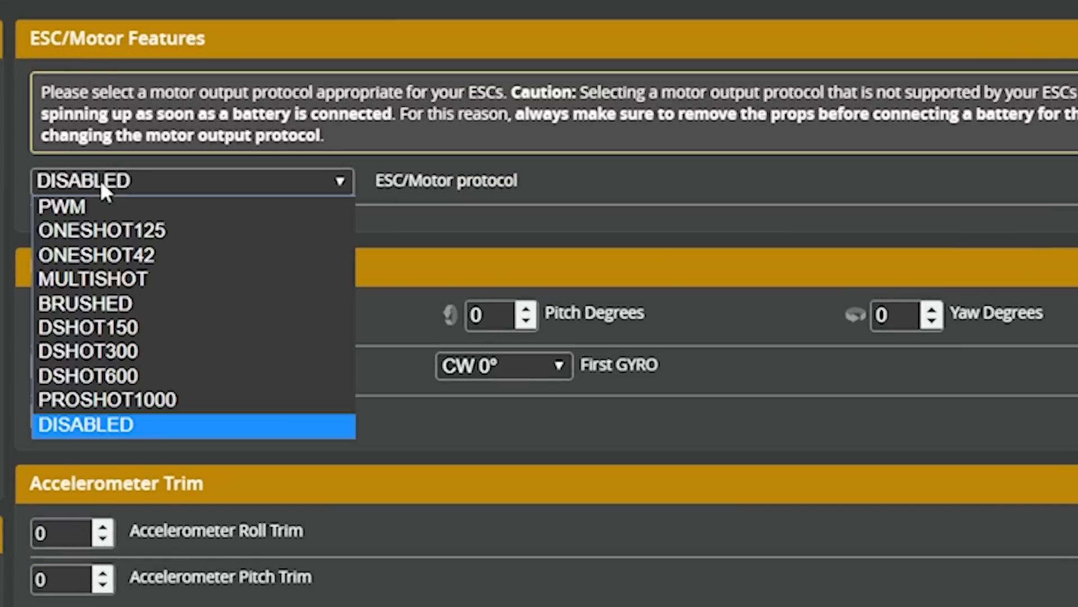
left_click(140, 372)
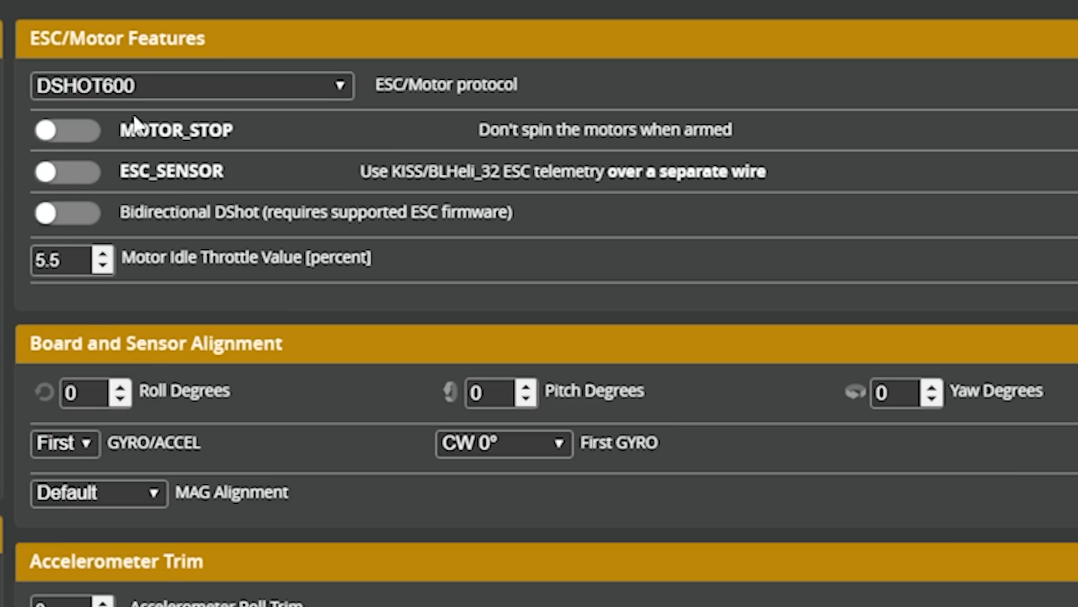
left_click(67, 213)
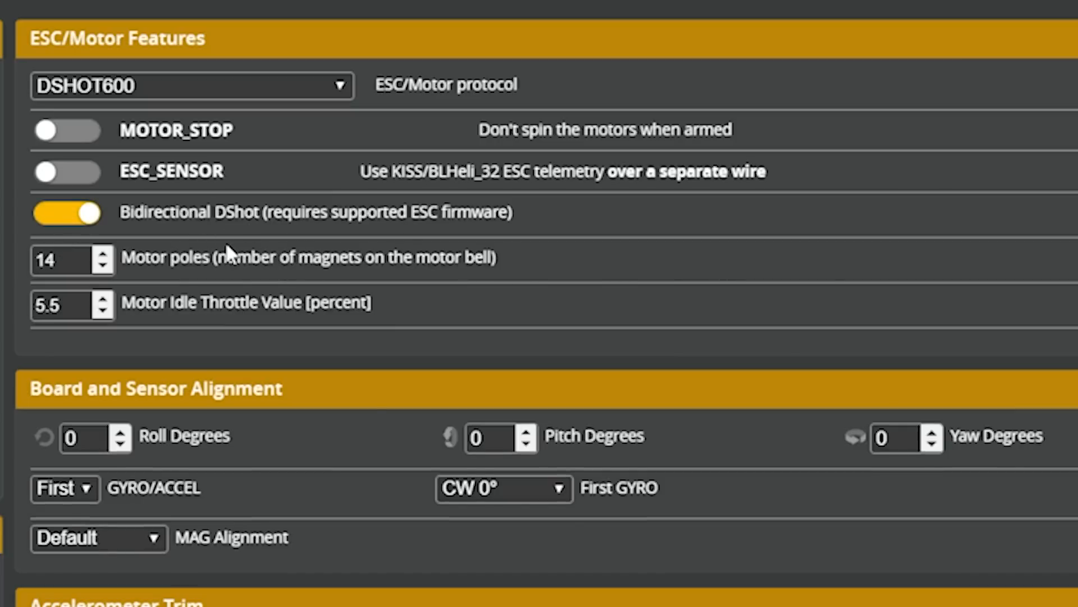
left_click(67, 259)
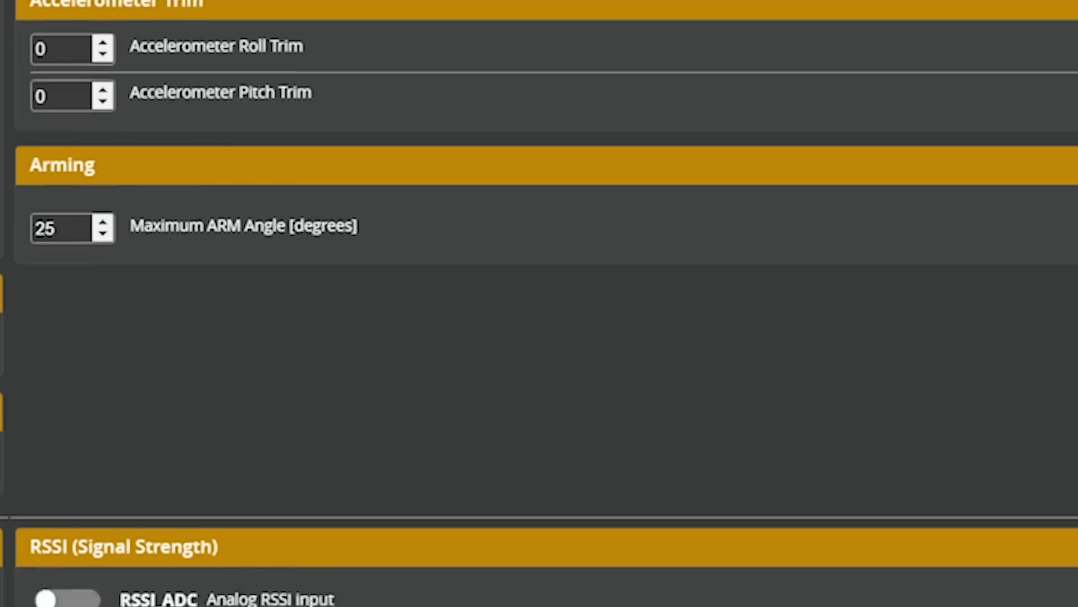
Set the Maximum ARM Angle to 180 degrees
scroll(540, 303, "down", 4)
scroll(125, 148, "up", 4)
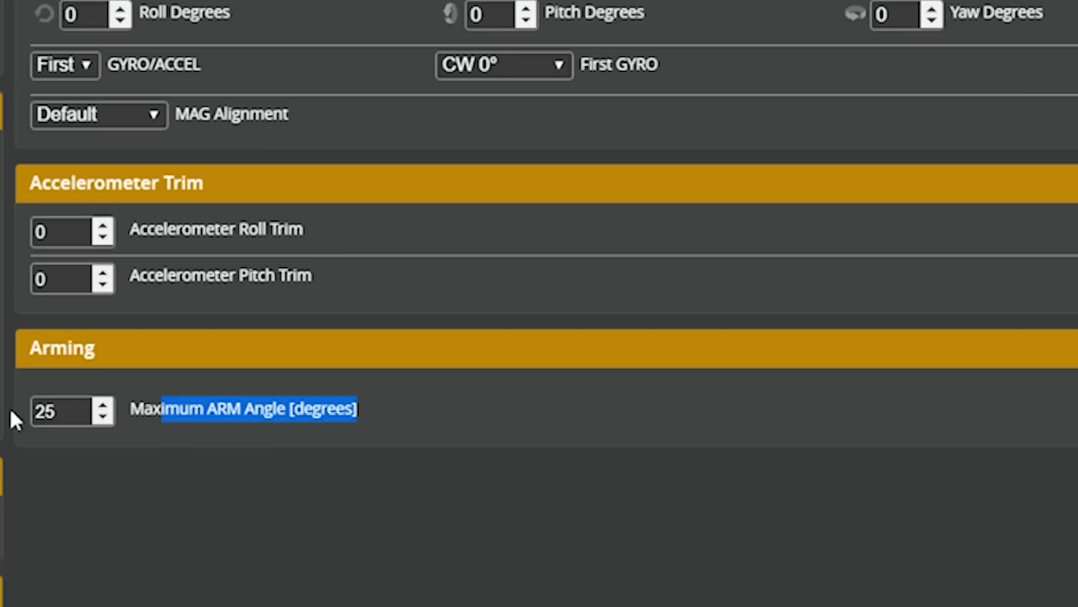
double_click(77, 408)
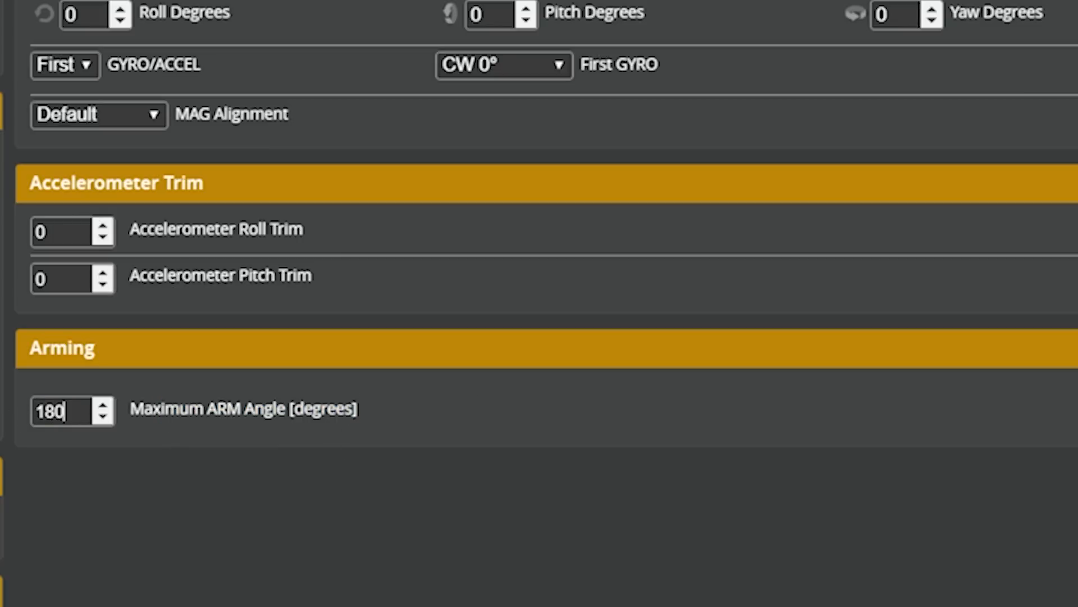
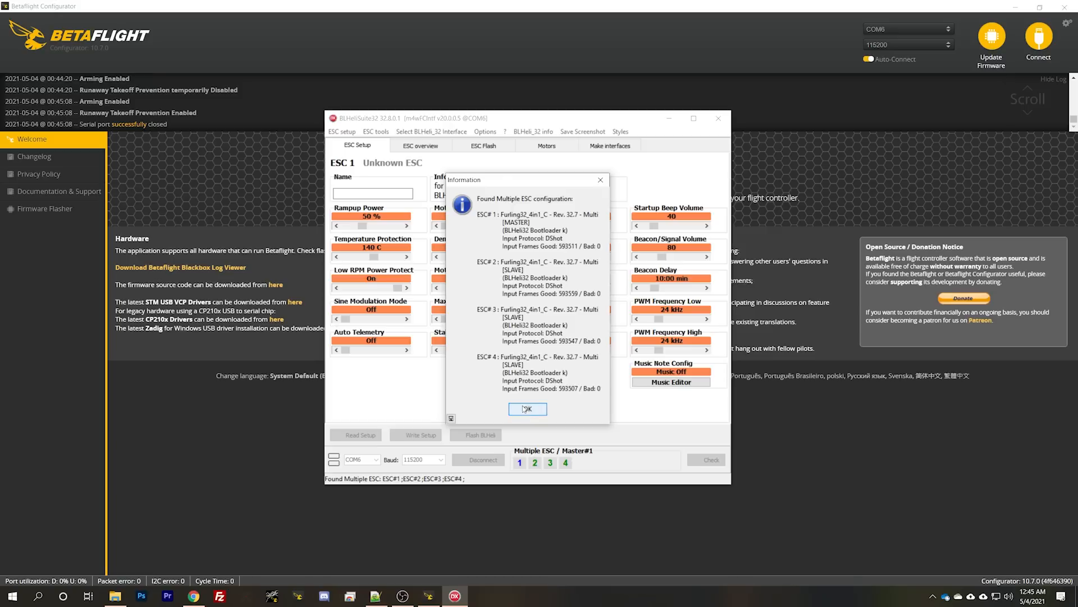
Dismiss the multiple ESC information message in BLHeliSuite32 and check the PWM Frequency of ESC 1
left_click(525, 410)
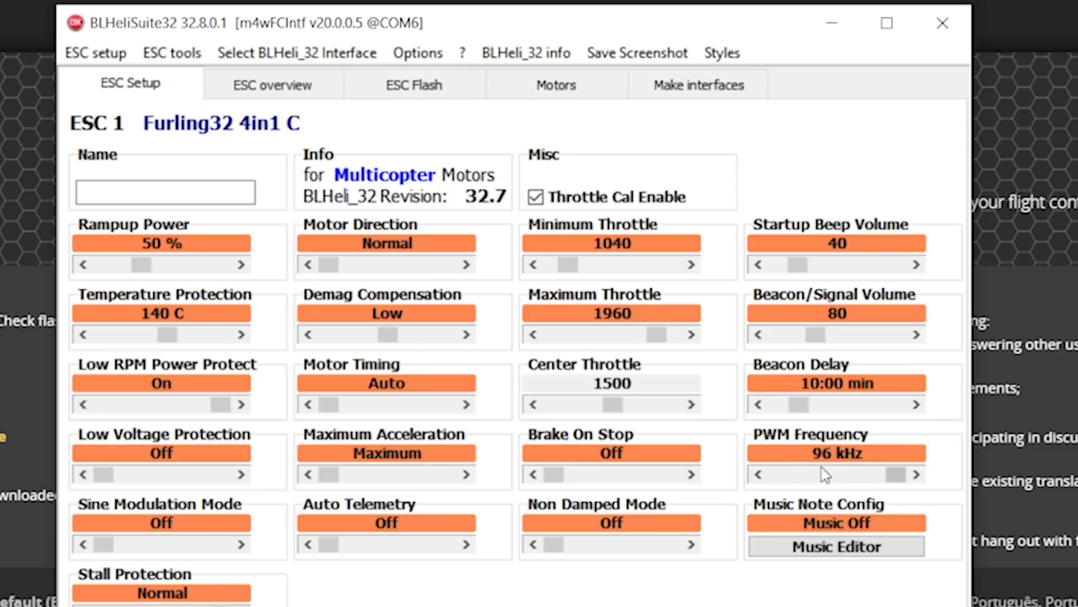
mouse_move(815, 484)
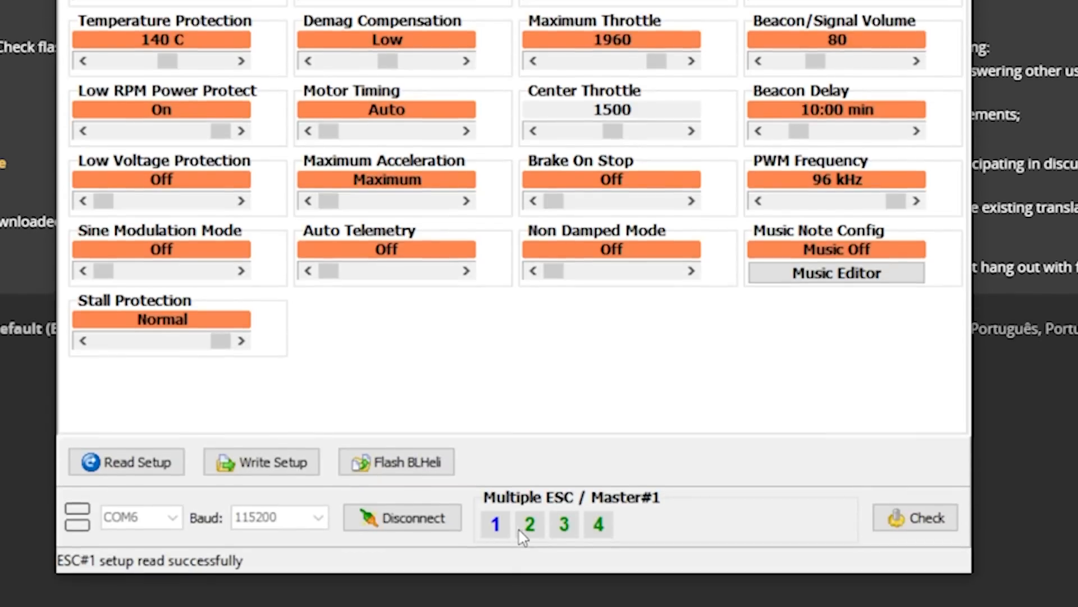
Set the Motor Direction of ESC 2 to Reversed and write the setup to that ESC
left_click(529, 525)
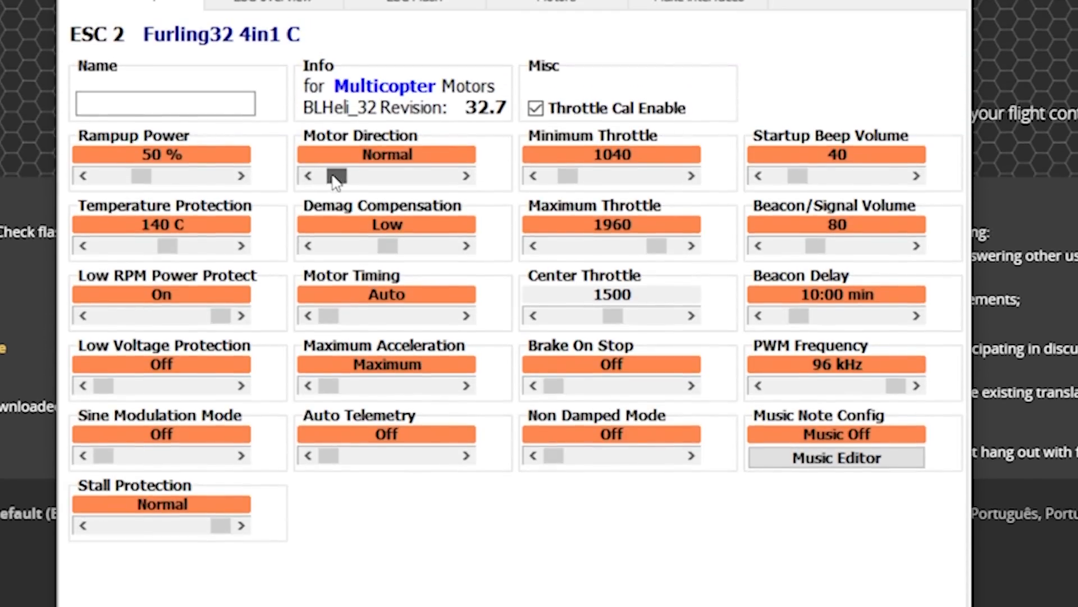
mouse_move(335, 175)
left_mouse_down()
mouse_move(369, 176)
mouse_move(354, 175)
left_mouse_up()
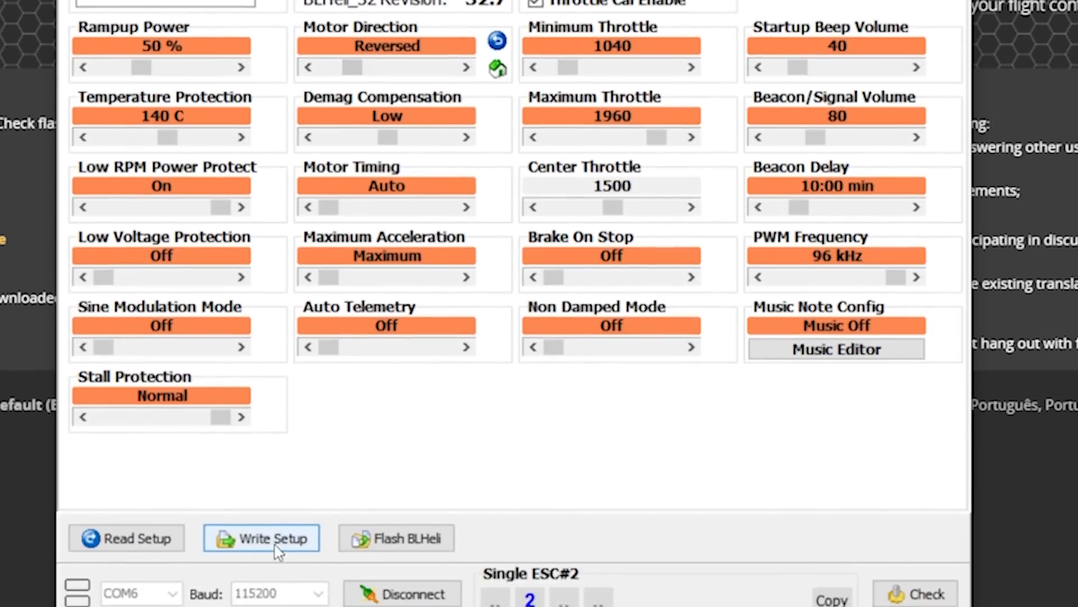
left_click(274, 541)
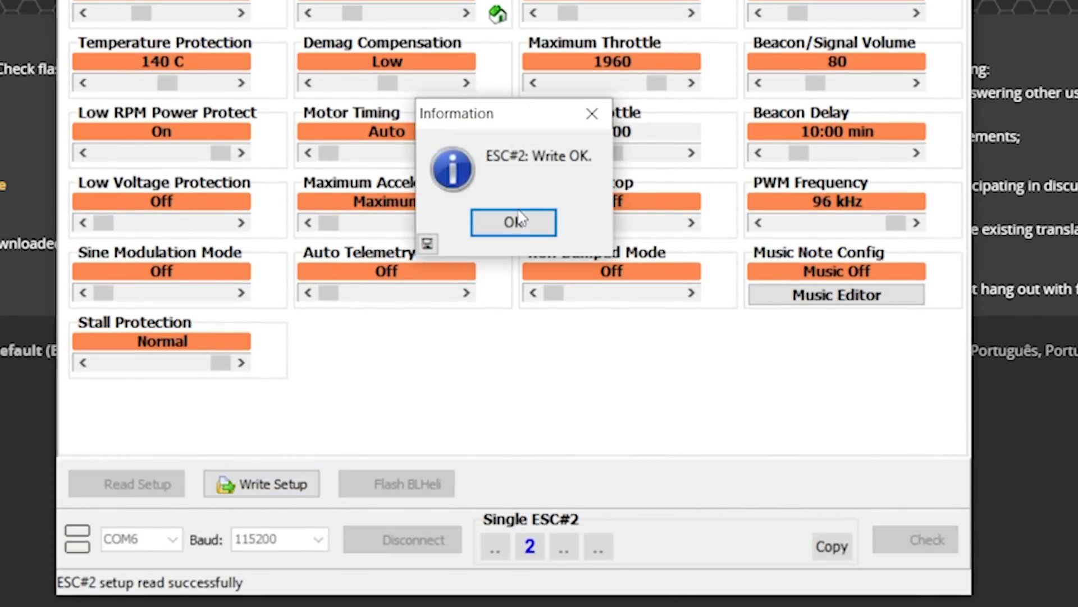
left_click(508, 221)
Reverse the Motor Direction of ESC 3, write its setup, and read the setup back from that ESC
left_click(565, 548)
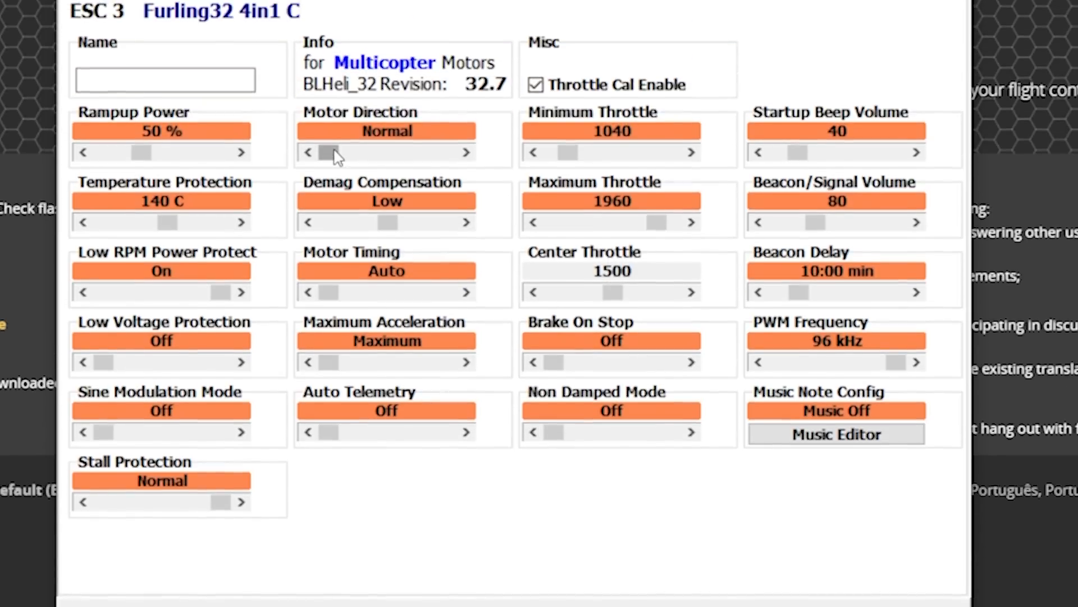
left_click_drag(335, 12, 351, 11)
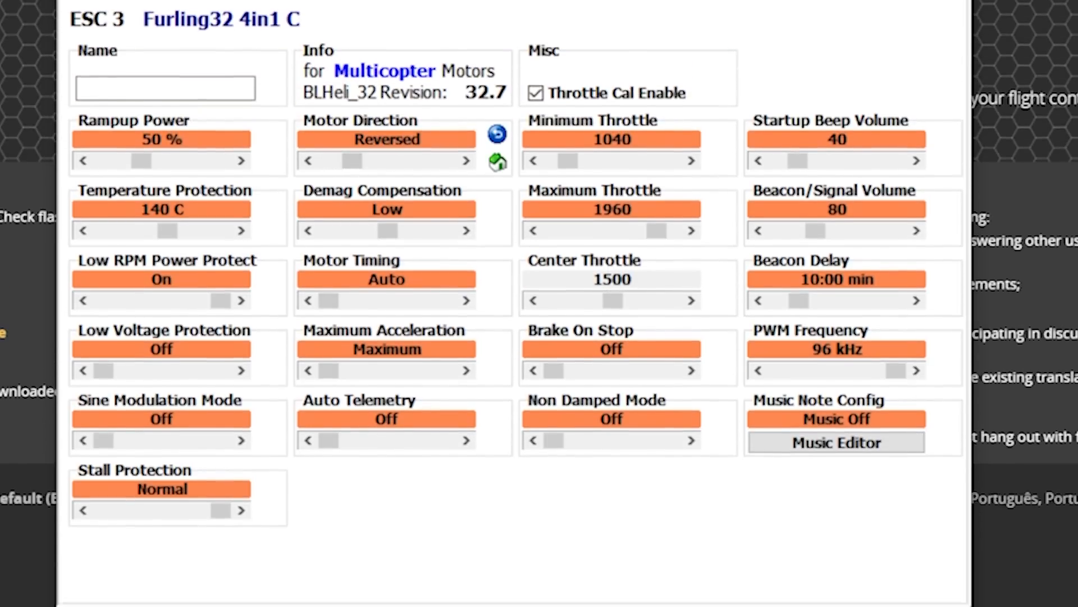
left_click(262, 453)
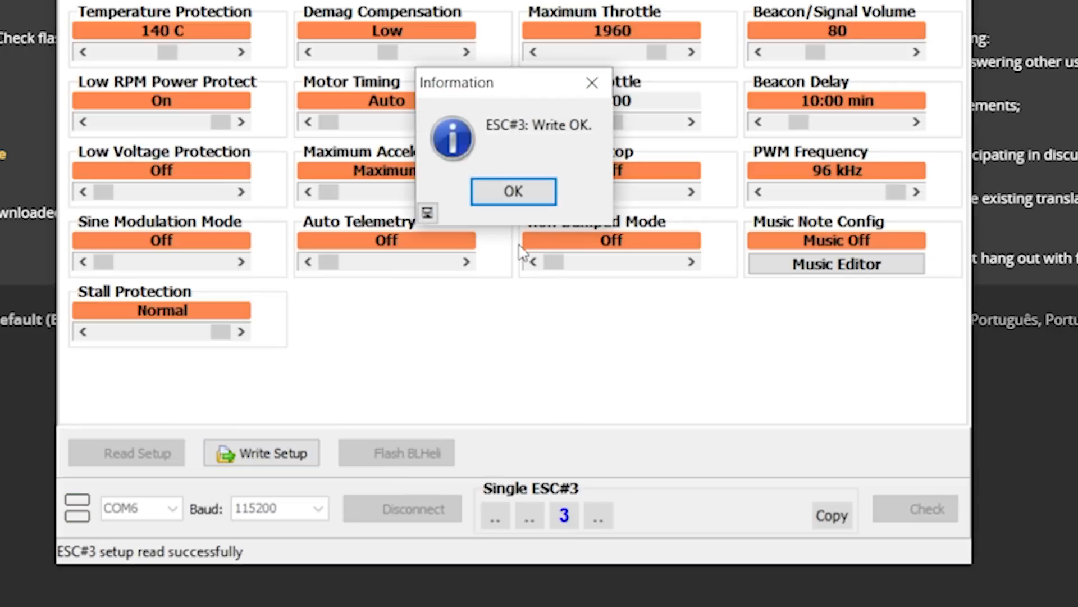
left_click(537, 199)
left_click(152, 452)
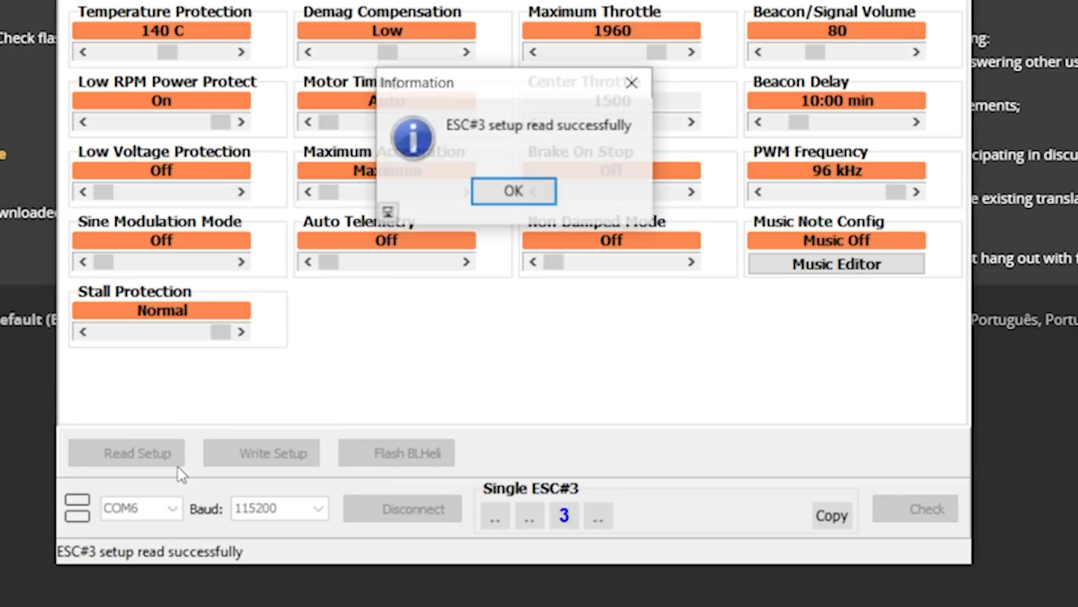
left_click(522, 199)
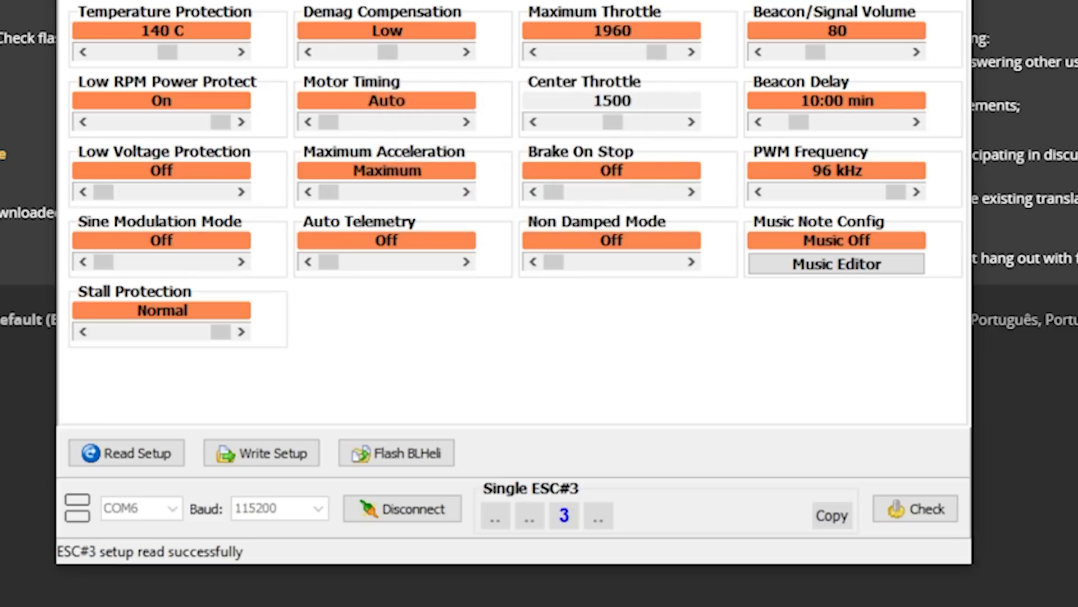
Return to multiple ESC mode with ESC 1 as master and read the ESC setup again
left_click(488, 516)
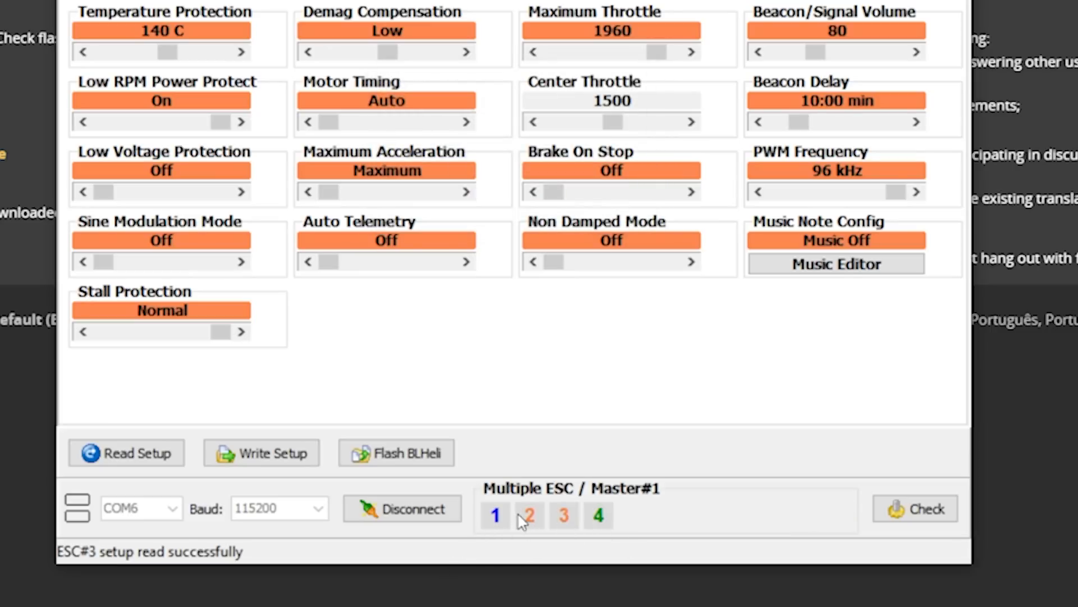
left_click(501, 522)
left_click(179, 454)
left_click(500, 190)
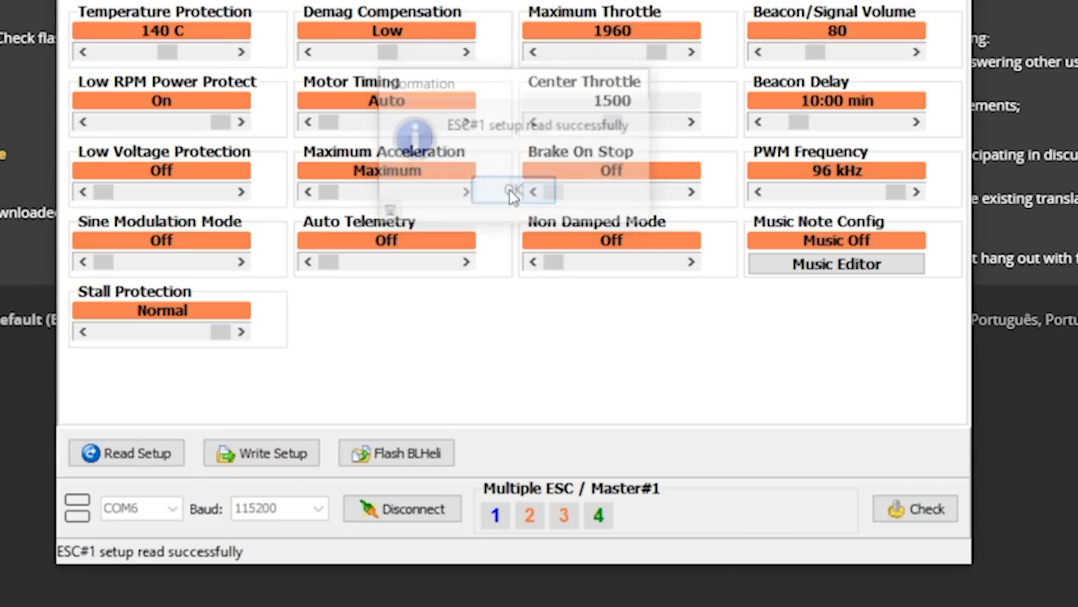
Load the Mario Mushroom Powerup script from the Music Editor's script file manager
left_click(852, 275)
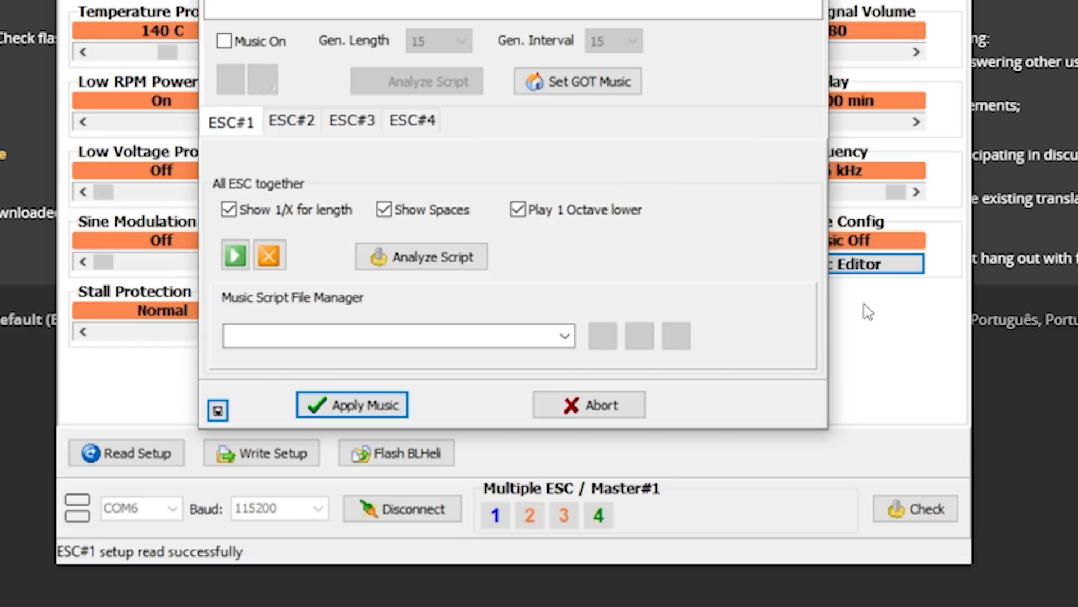
left_click(564, 336)
left_click(388, 355)
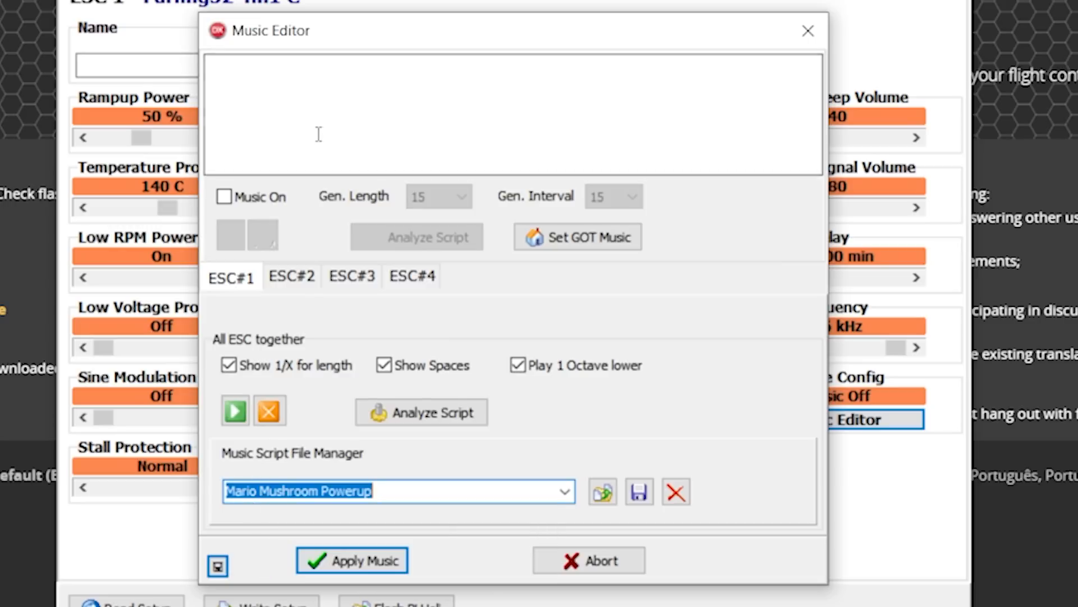
left_click(603, 492)
Assign MUSIC#1 to ESC 2, ESC 3 and ESC 4 as well, and write the music parameters to each individual ESC
left_click(599, 209)
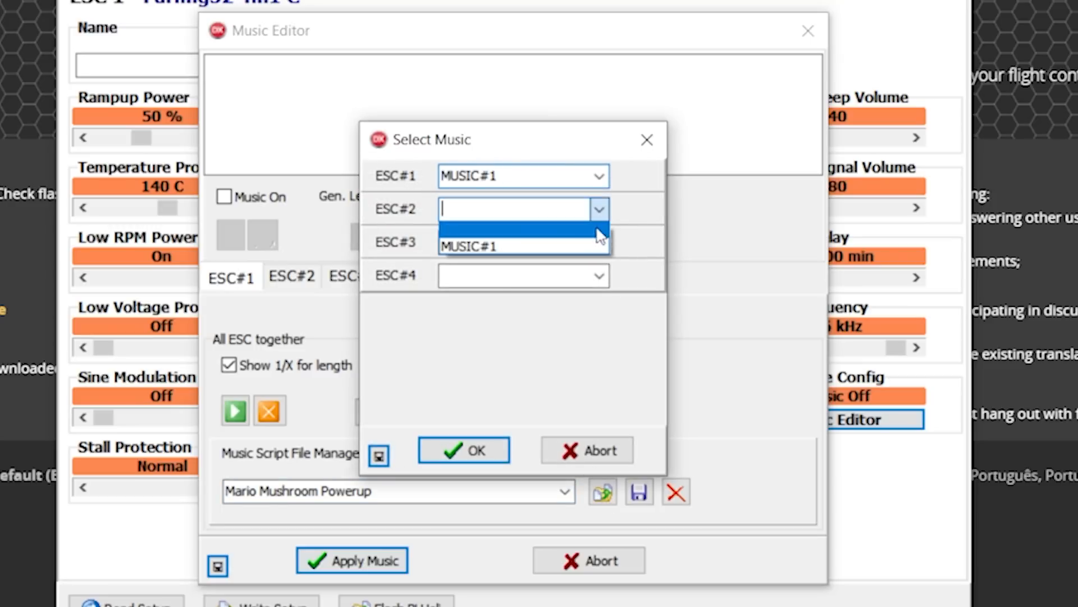
left_click(578, 245)
left_click(598, 242)
left_click(570, 278)
left_click(598, 275)
left_click(588, 309)
left_click(464, 450)
left_click(512, 373)
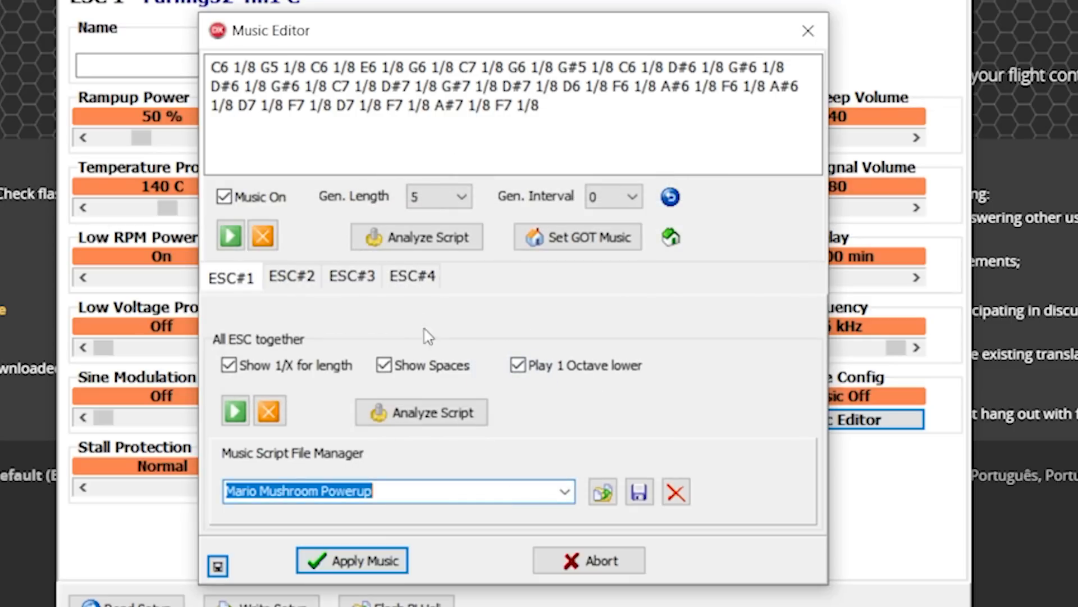
left_click(353, 562)
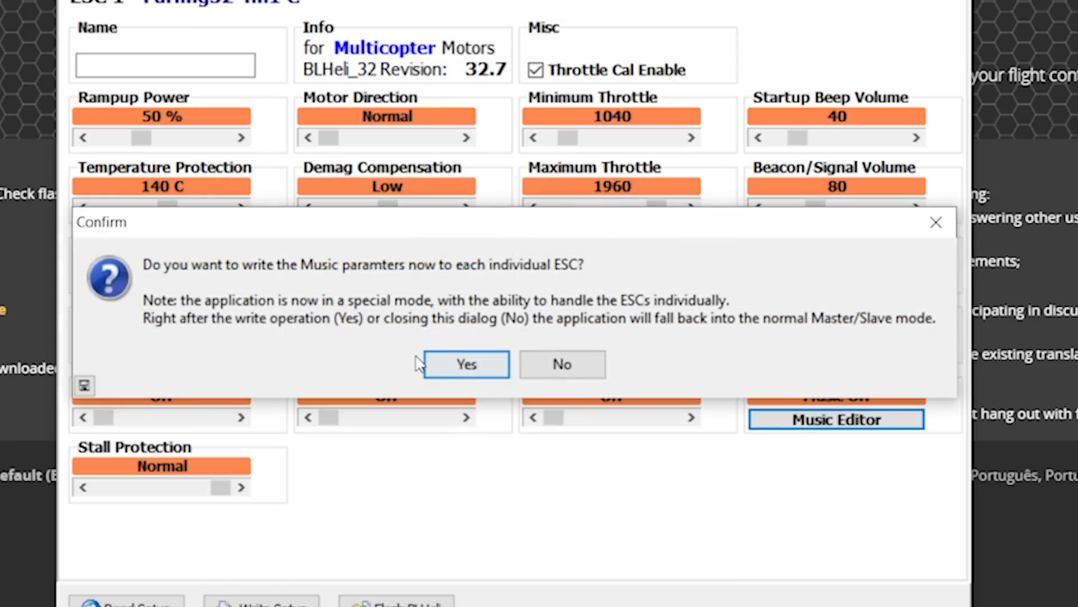
left_click(467, 365)
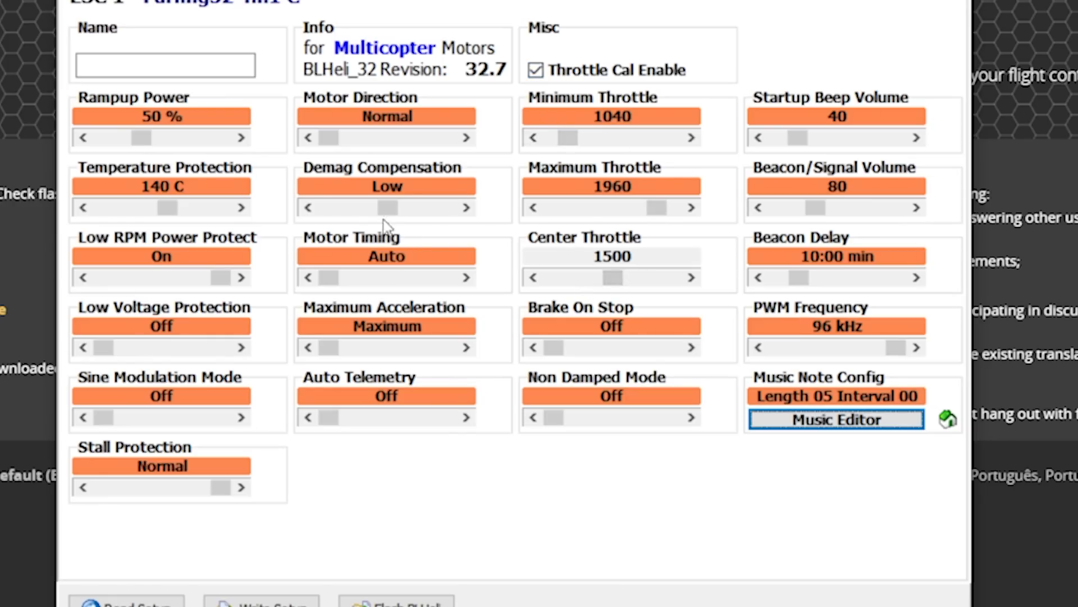
Set Motor Timing to 24 deg and PWM Frequency to 48 kHz, and write the setup to all ESCs
left_click_drag(331, 278, 423, 305)
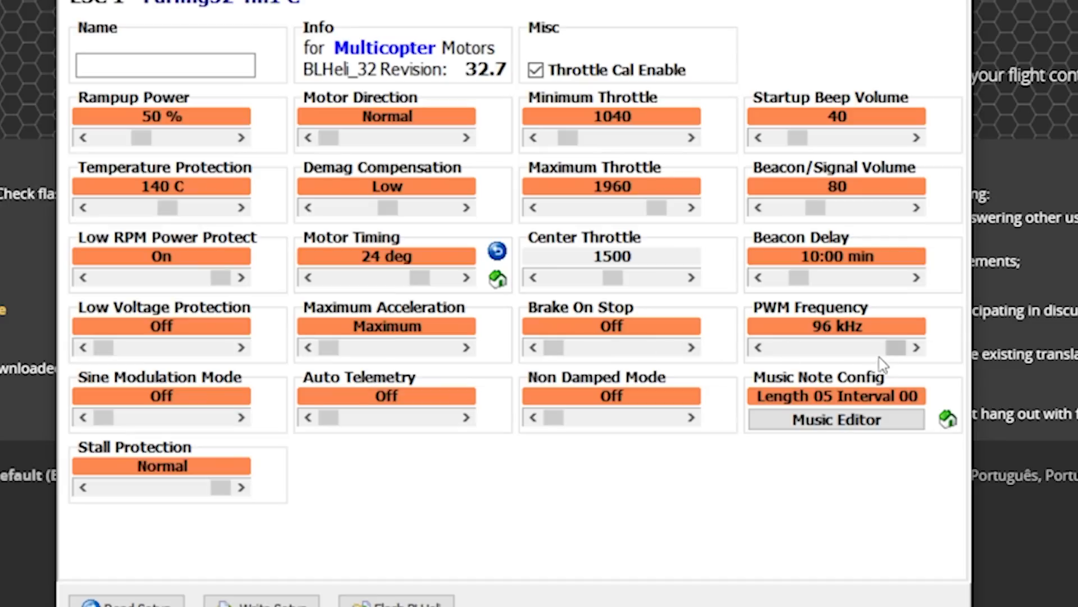
left_click_drag(896, 353, 778, 352)
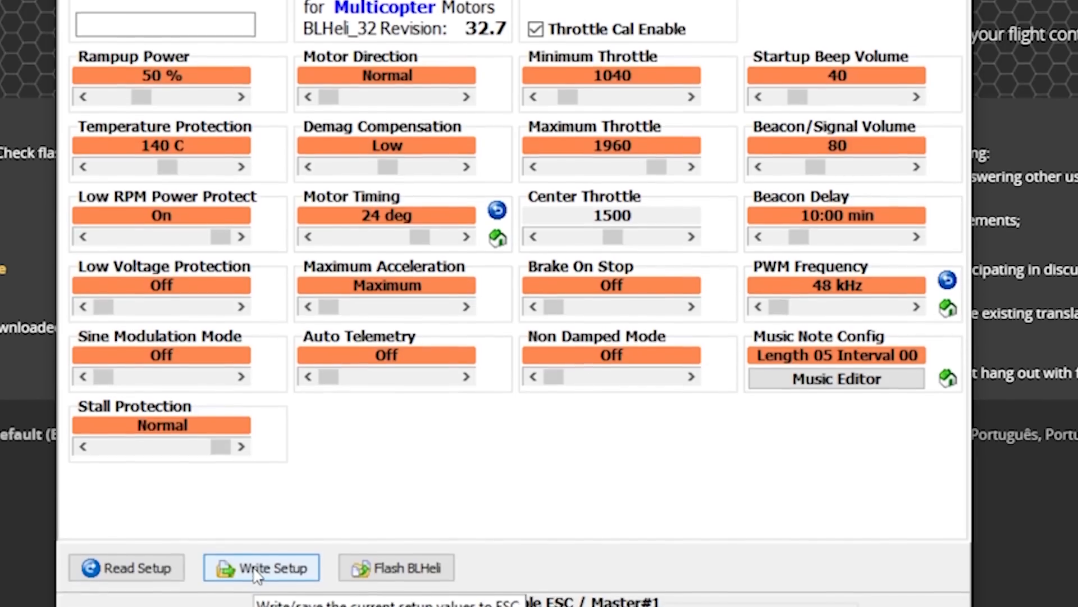
left_click(257, 572)
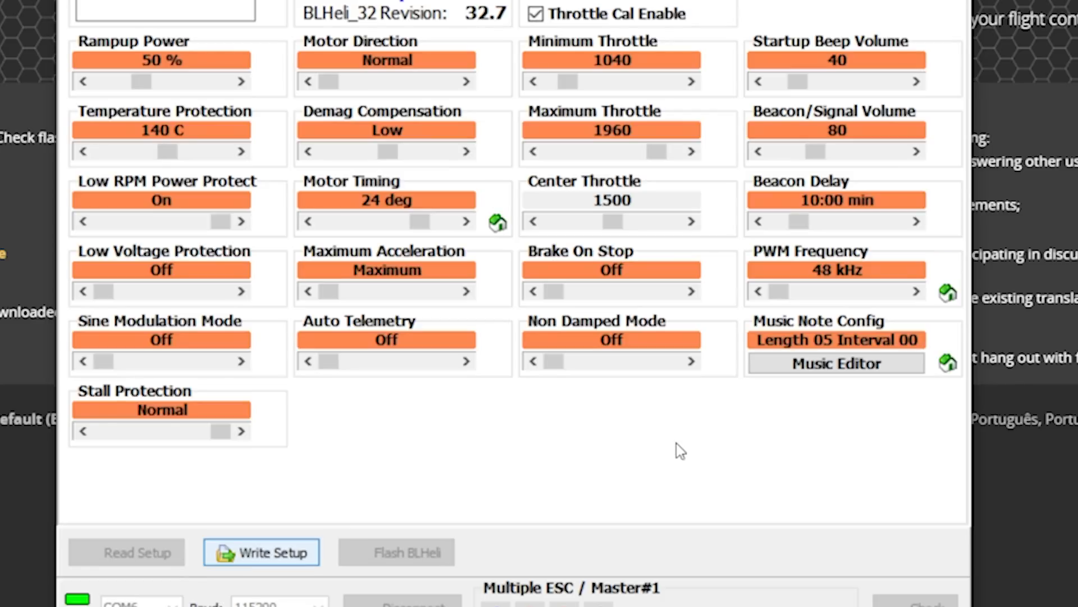
left_click(517, 360)
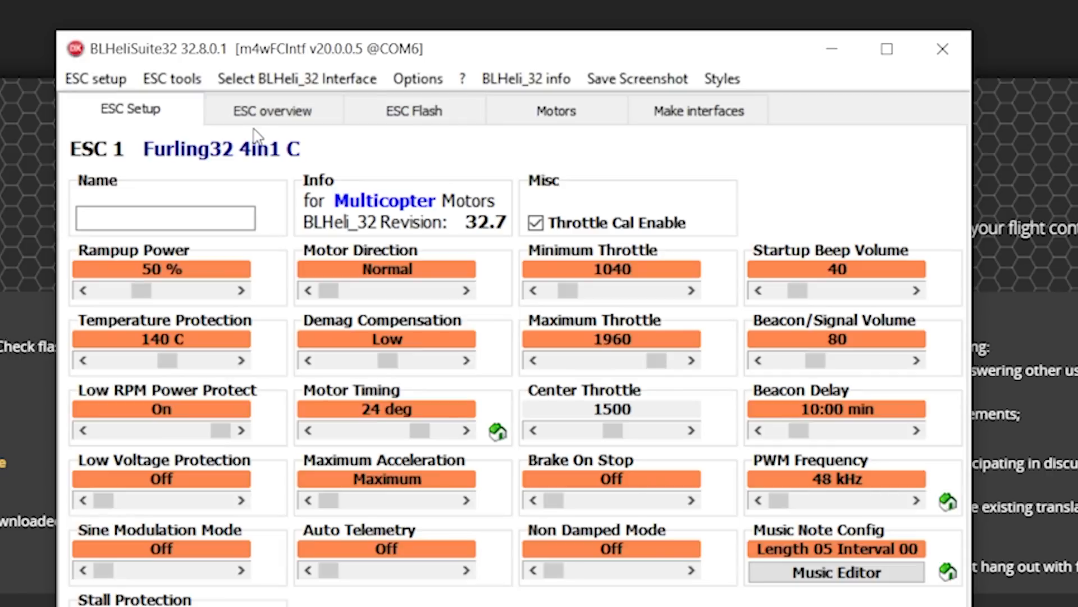
Review the settings of all four ESCs in the ESC overview and disconnect from the flight controller
left_click(281, 117)
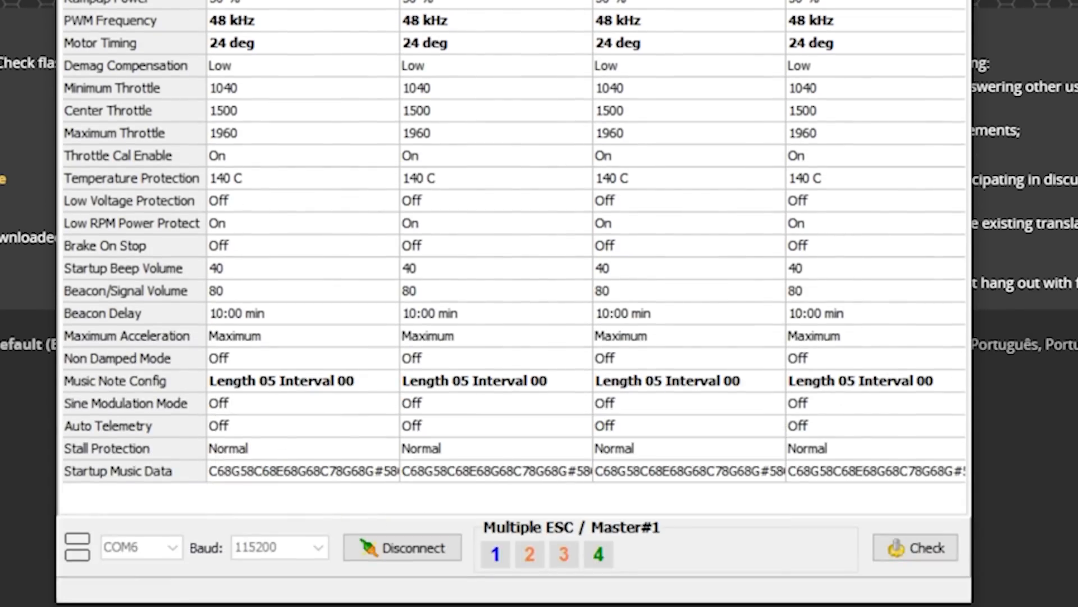
left_click(387, 543)
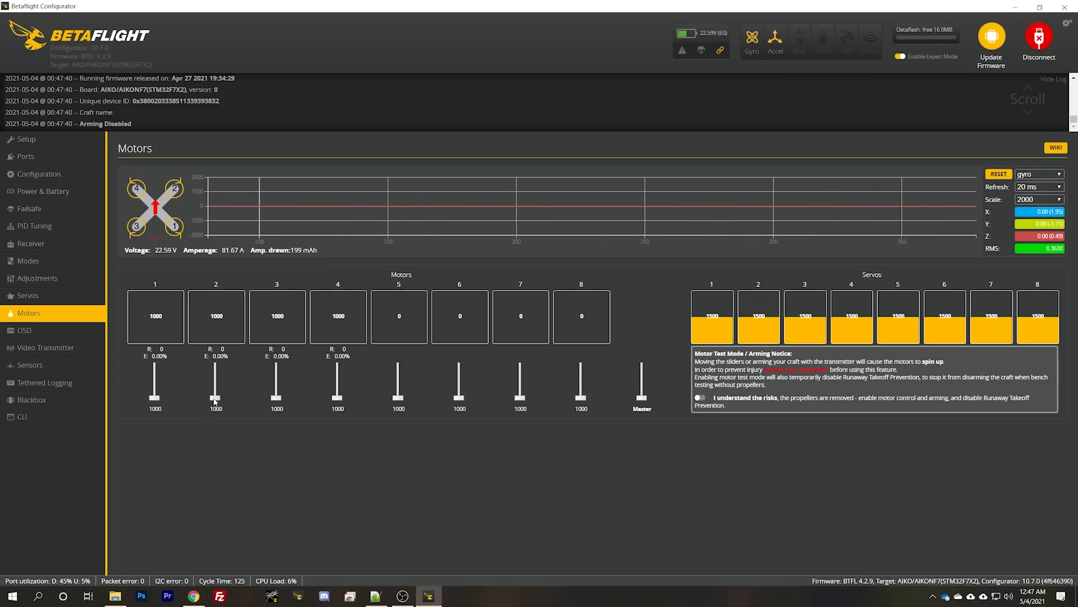
Switch to Betaflight Configurator and accept the motor test risks to enable motor control
left_click(700, 398)
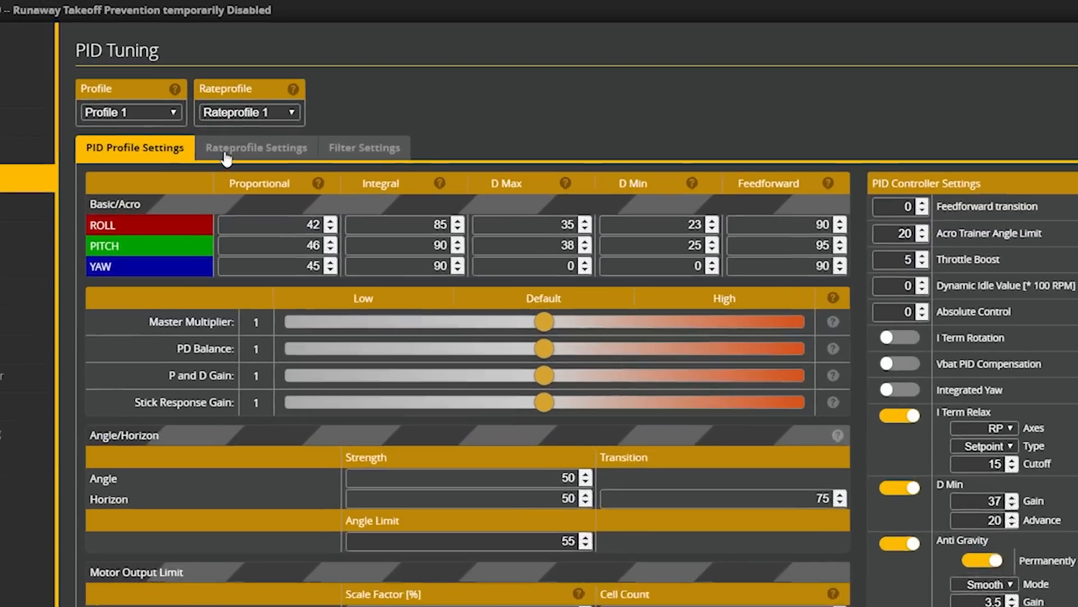
Set the RC Rate of roll, pitch and yaw to 0.80 in Rateprofile 1
left_click(209, 209)
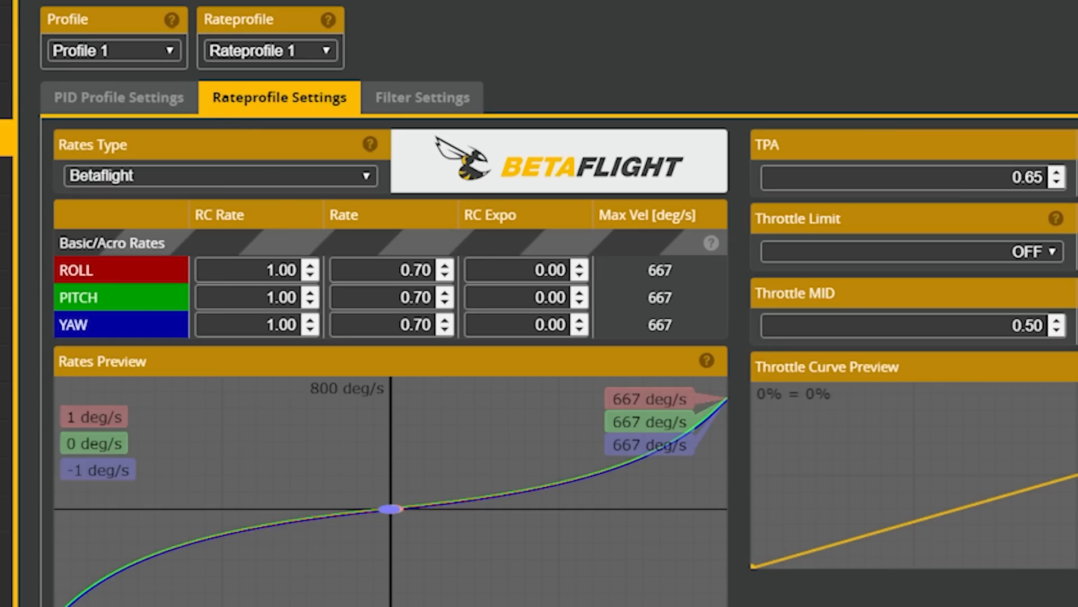
double_click(266, 270)
type("0.8")
key("Tab")
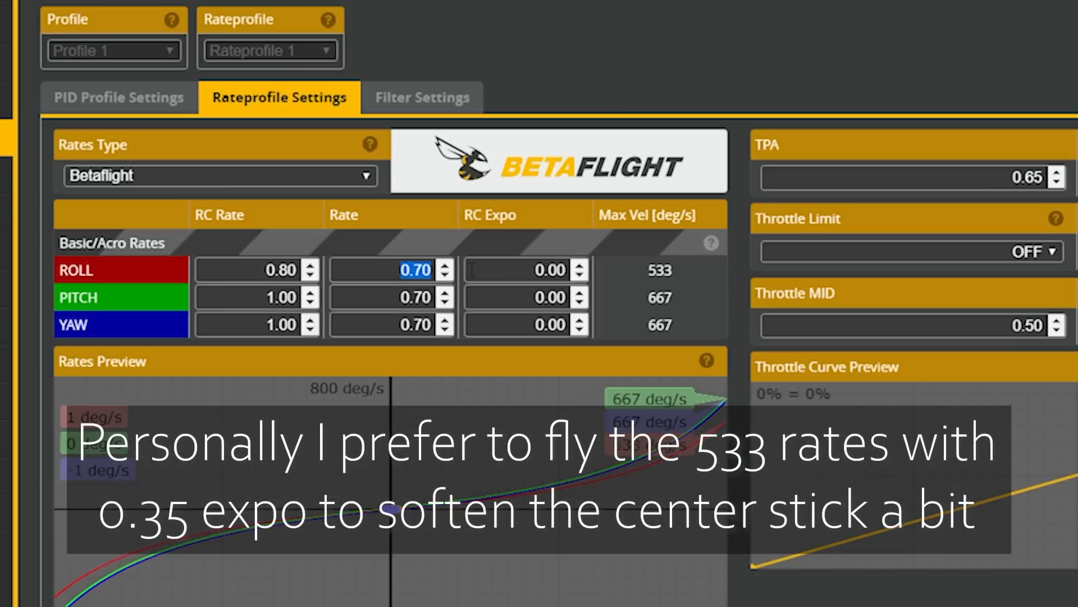
type("0.8")
key("Tab")
key("Tab")
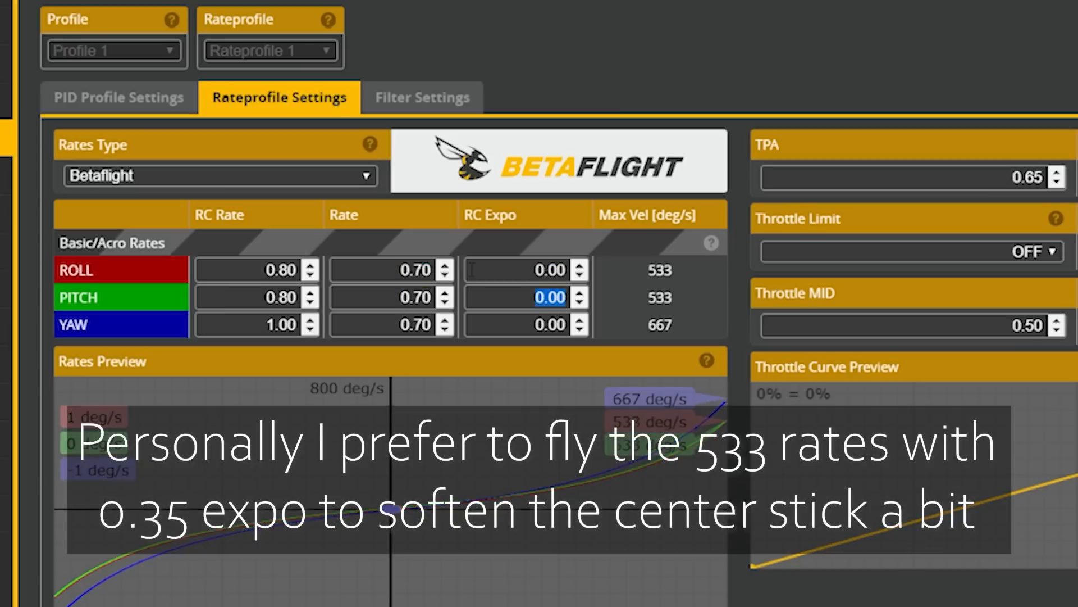
key("Tab")
type("0.8")
key("Tab")
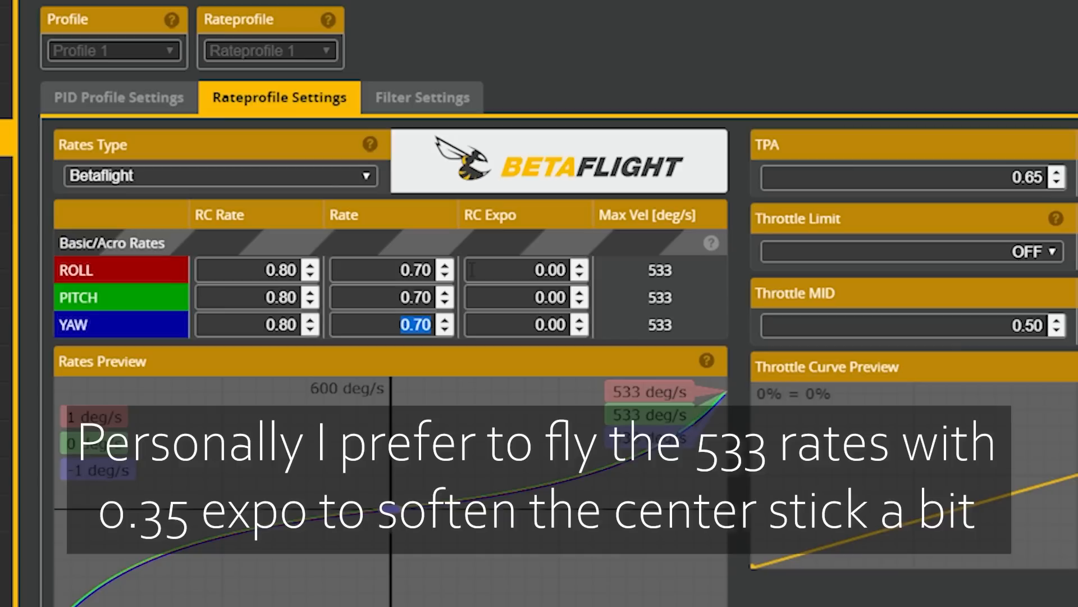